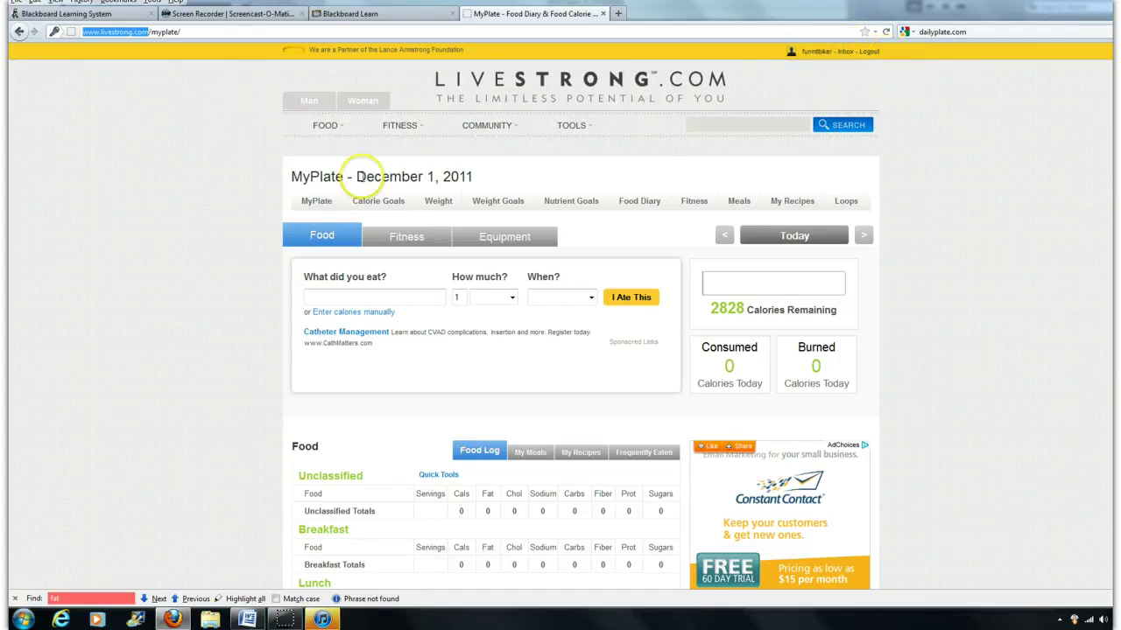
# Open the calorie goals page and set the age to 37 in the calorie calculator
pyautogui.click(382, 207)
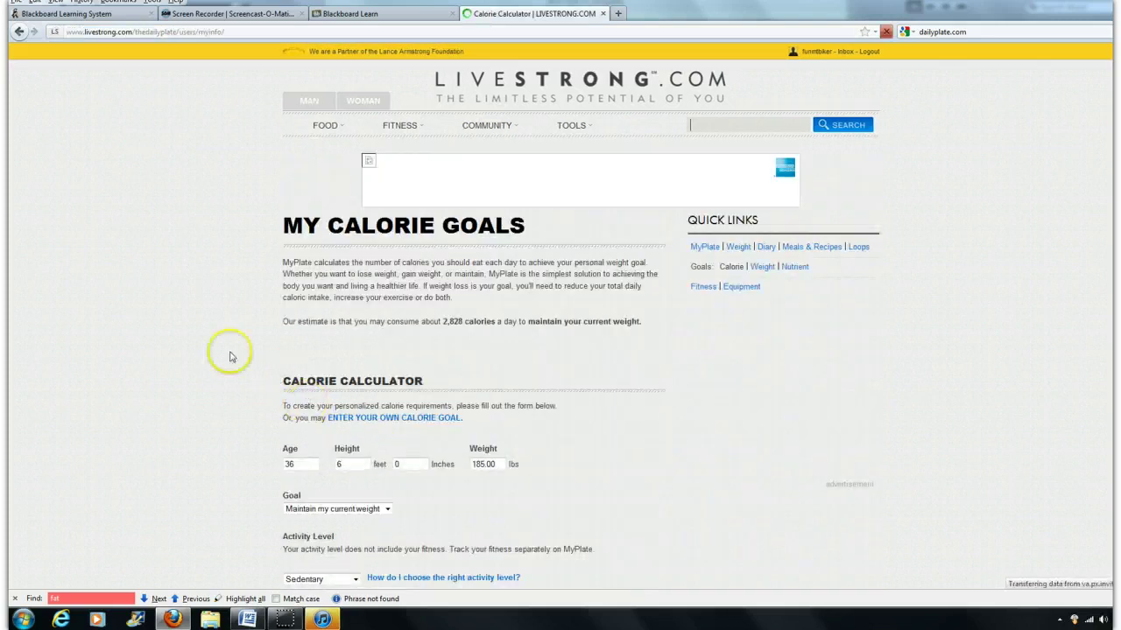
pyautogui.scroll(-3, 210, 359)
pyautogui.doubleClick(271, 326)
pyautogui.write('37')
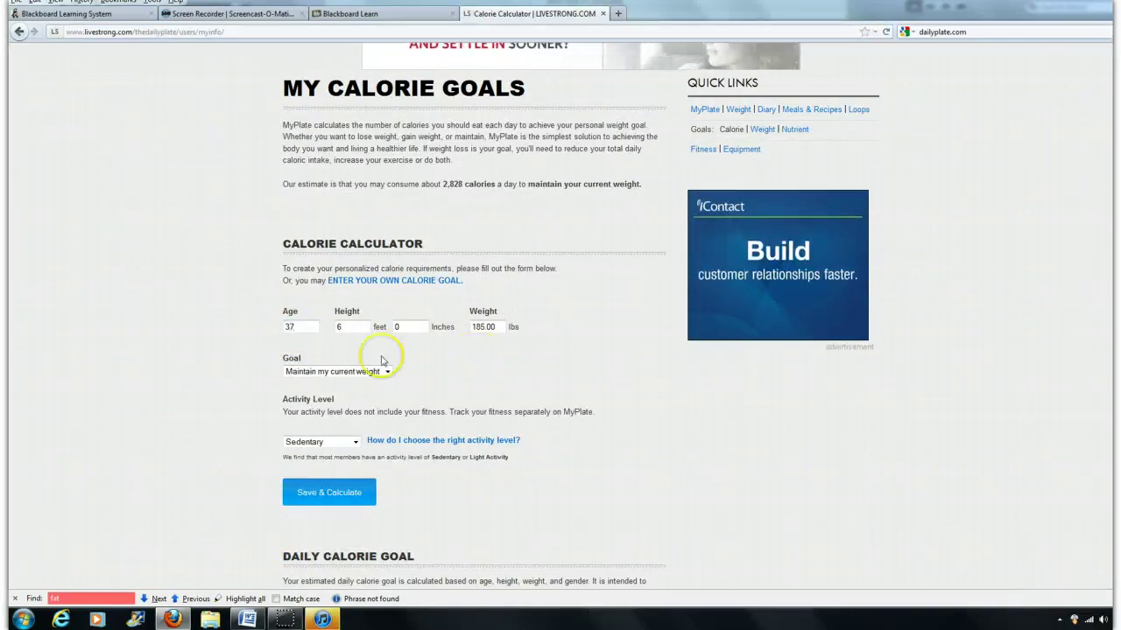
pyautogui.doubleClick(500, 327)
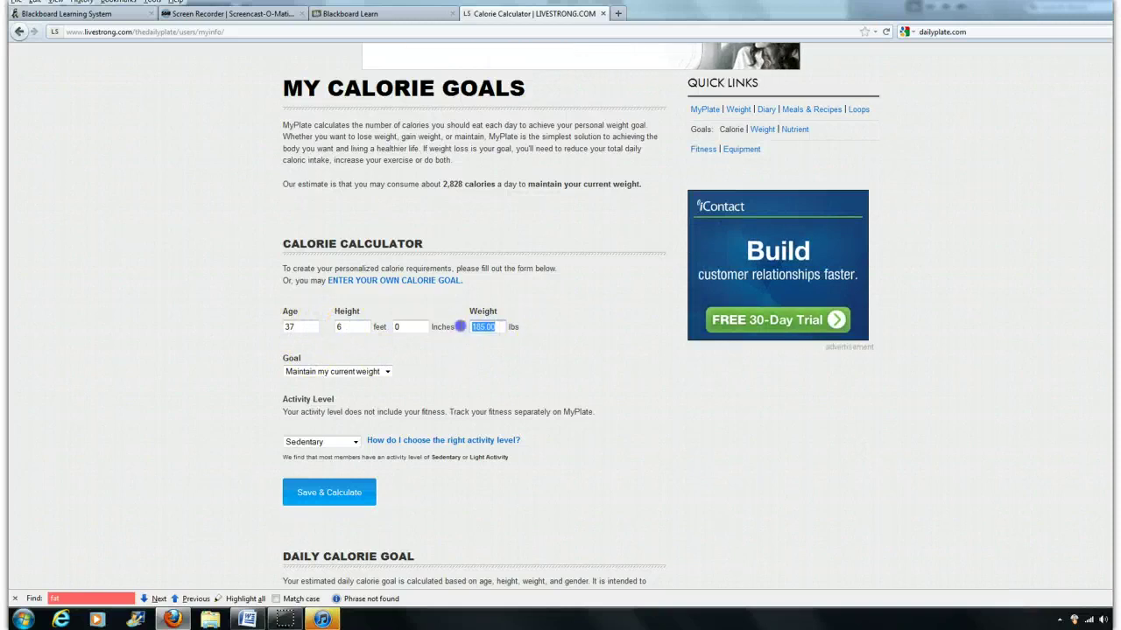
# Choose the goal Maintain my current weight and the activity level Very Active, then save and calculate the calorie goal
pyautogui.click(387, 372)
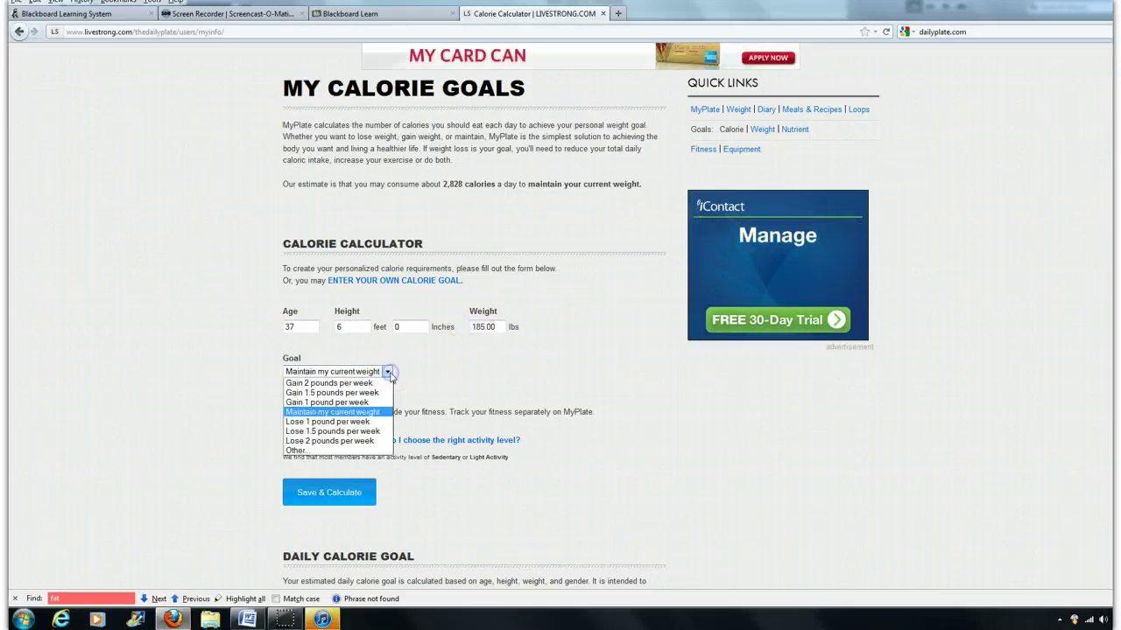
pyautogui.click(360, 413)
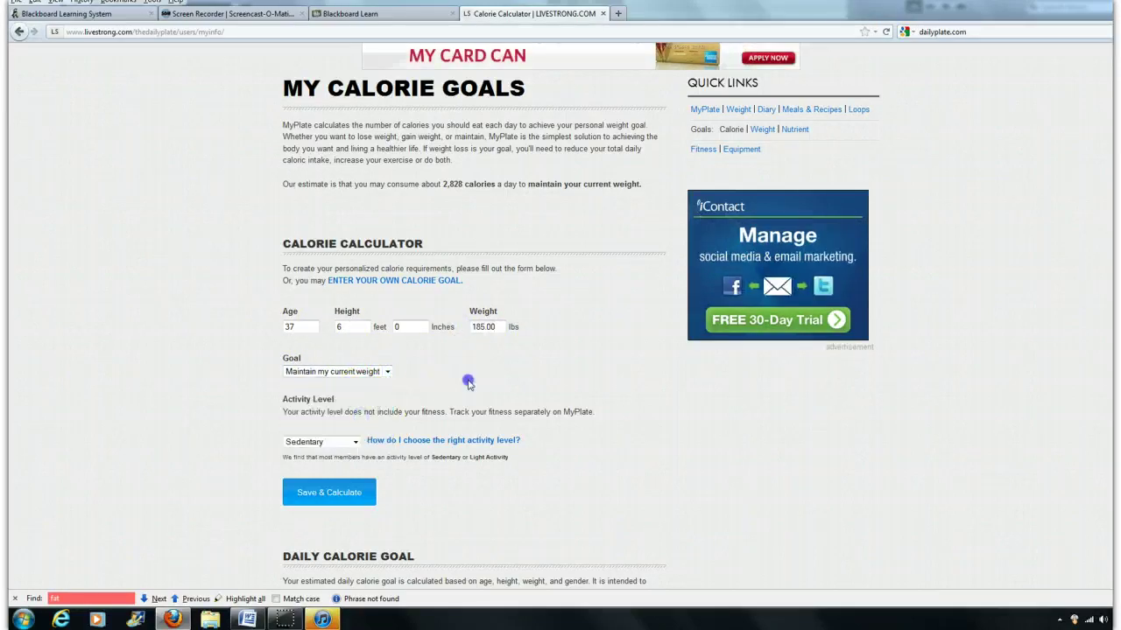
pyautogui.click(352, 444)
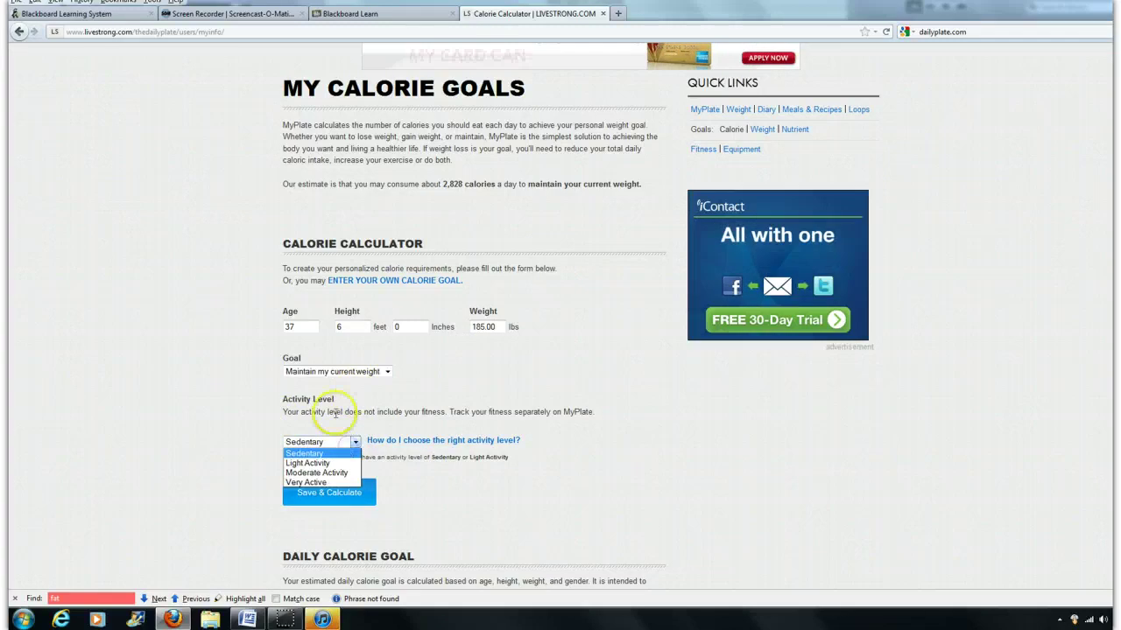
pyautogui.click(323, 483)
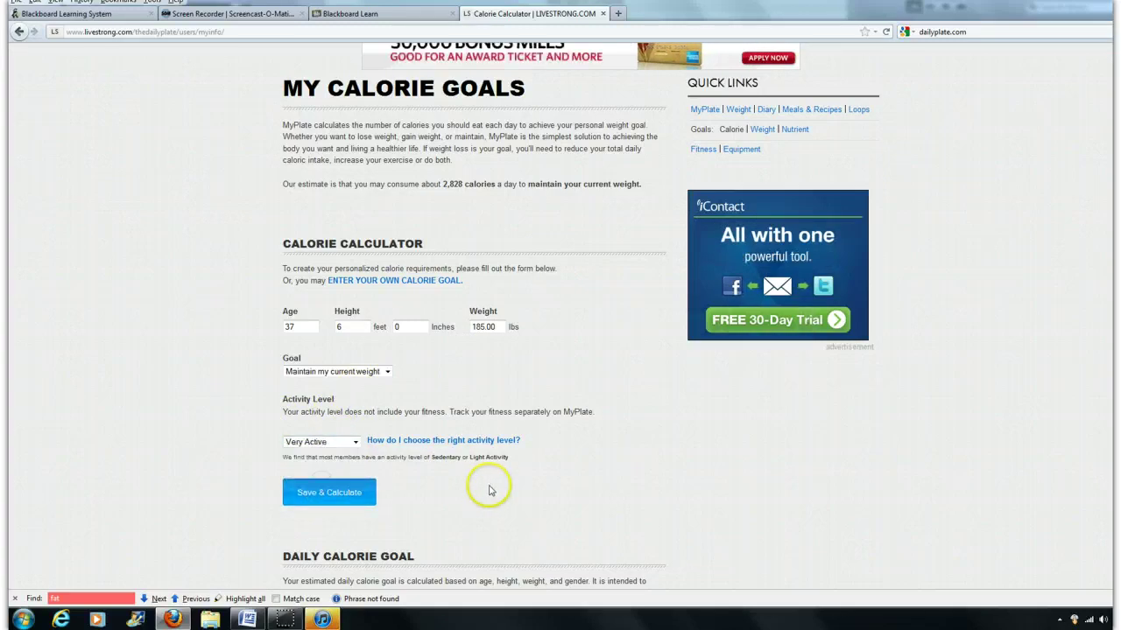
pyautogui.scroll(-3, 488, 481)
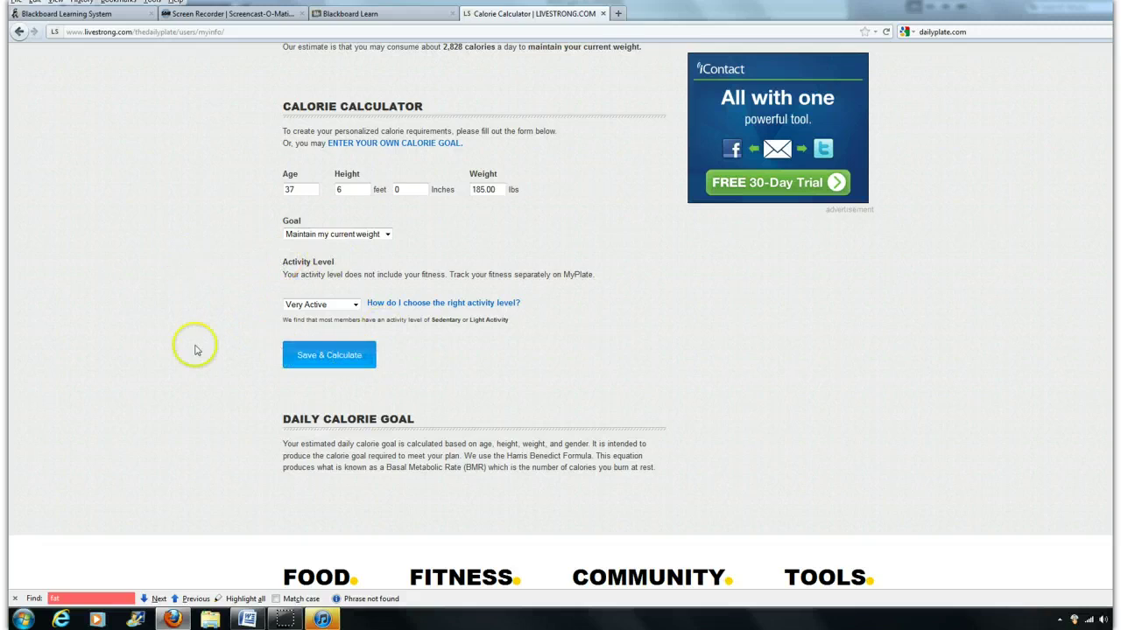
pyautogui.click(317, 355)
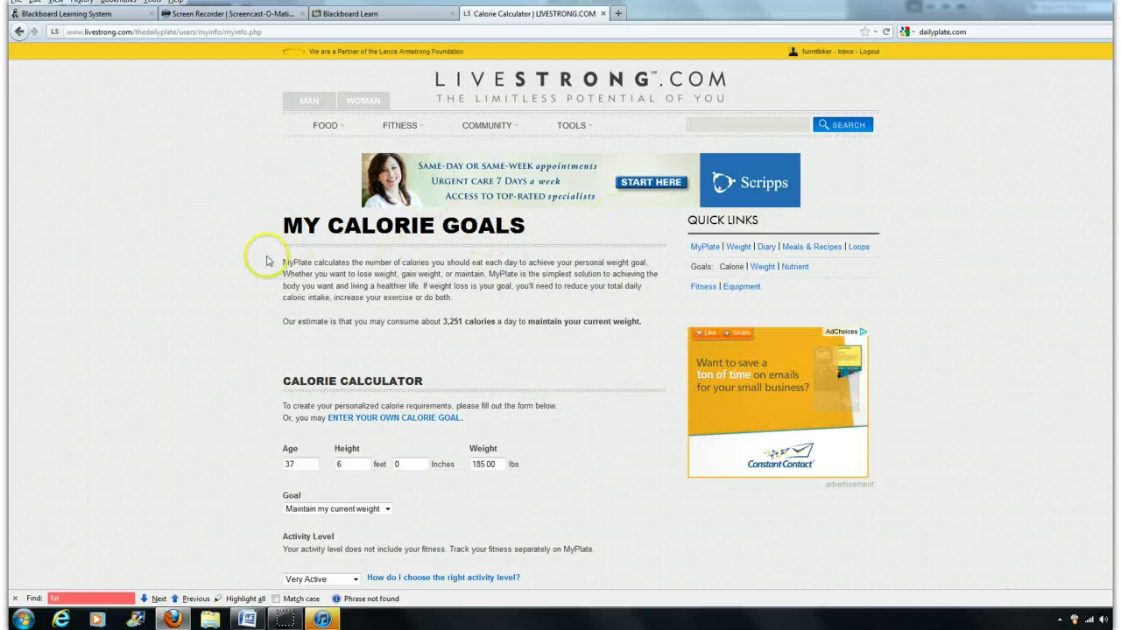
# Return to MyPlate, search the foods for "bagel thin" and choose Thomas' Bagel Thins Everything
pyautogui.moveTo(307, 112)
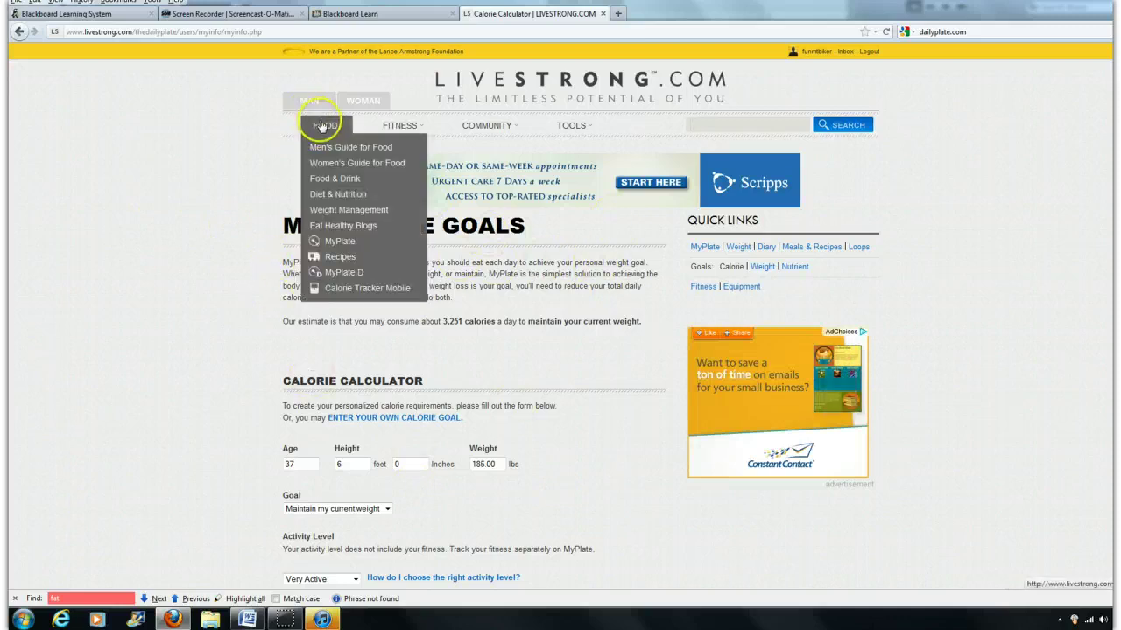
pyautogui.click(341, 242)
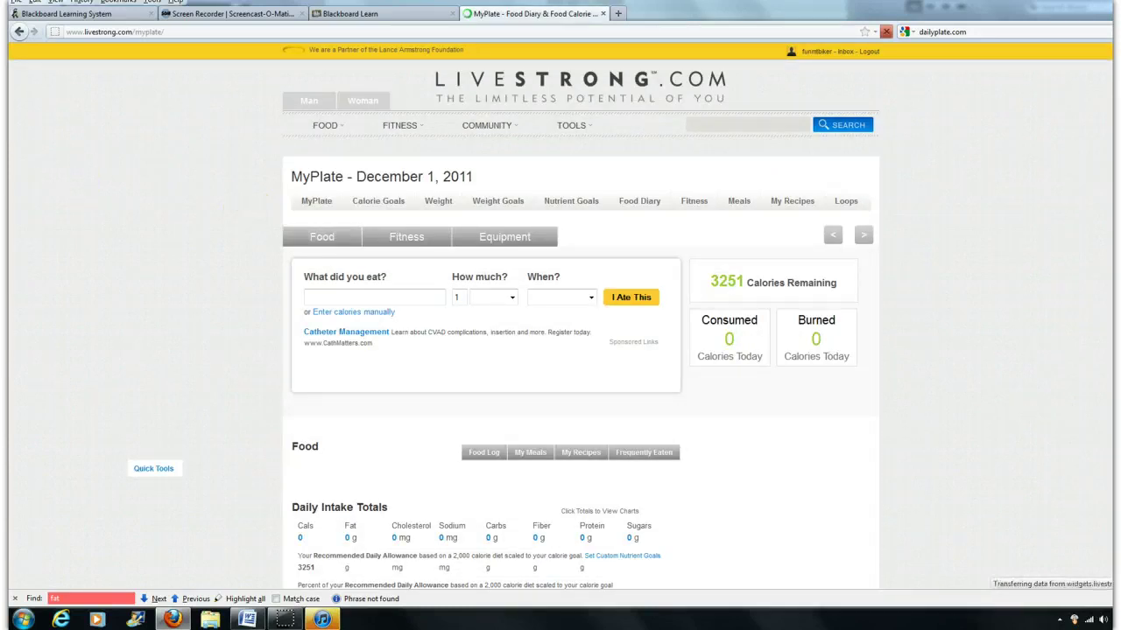
pyautogui.click(396, 297)
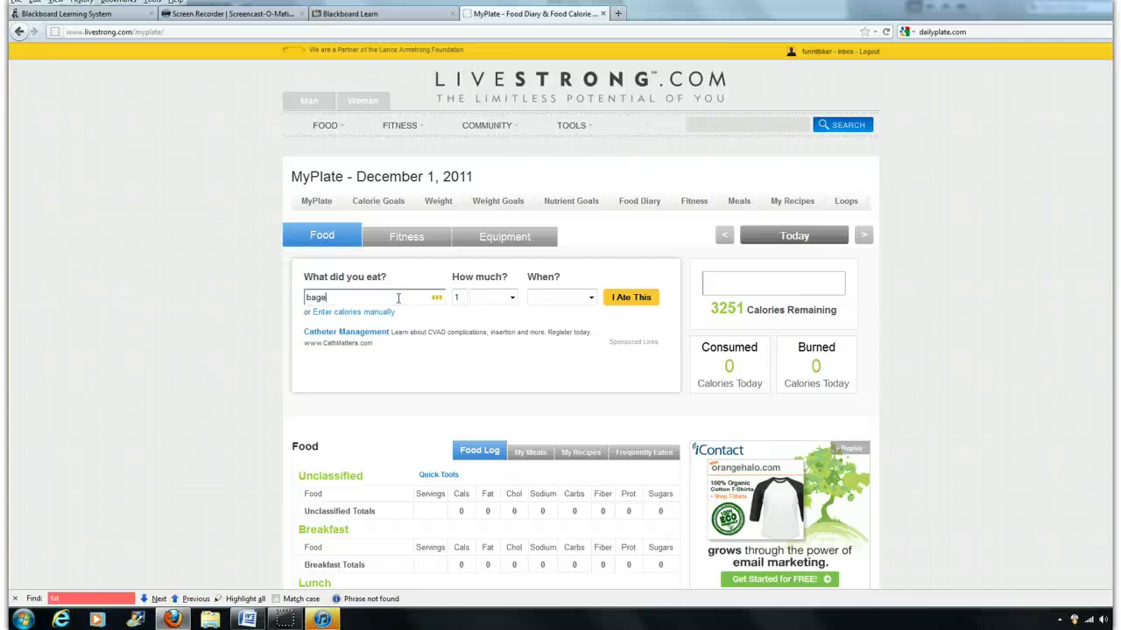
pyautogui.write('thin')
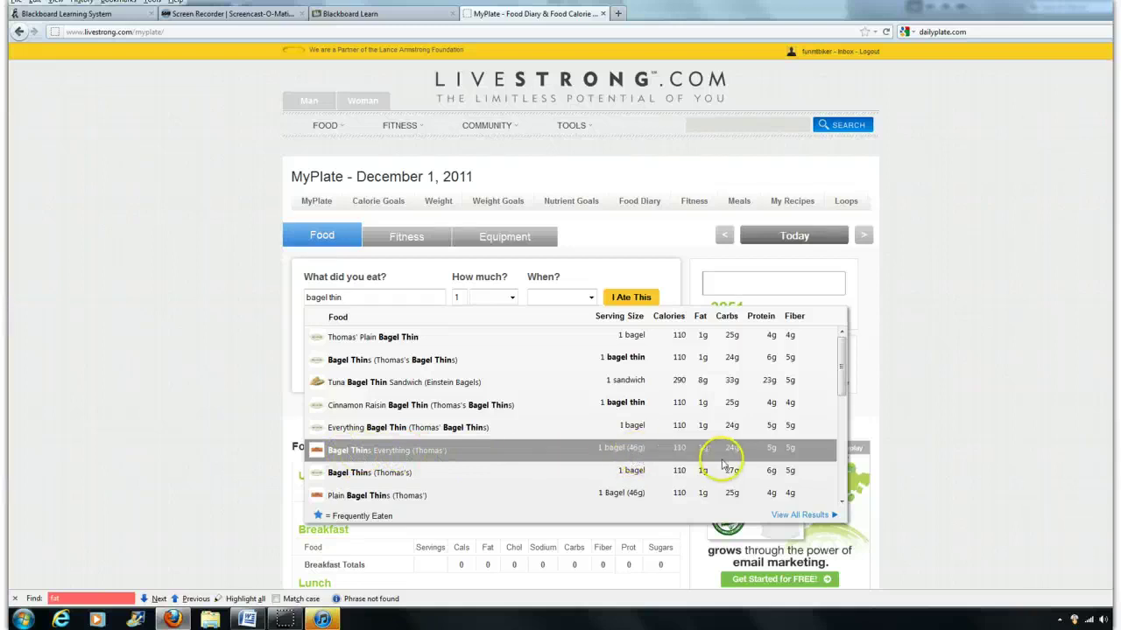
pyautogui.click(391, 452)
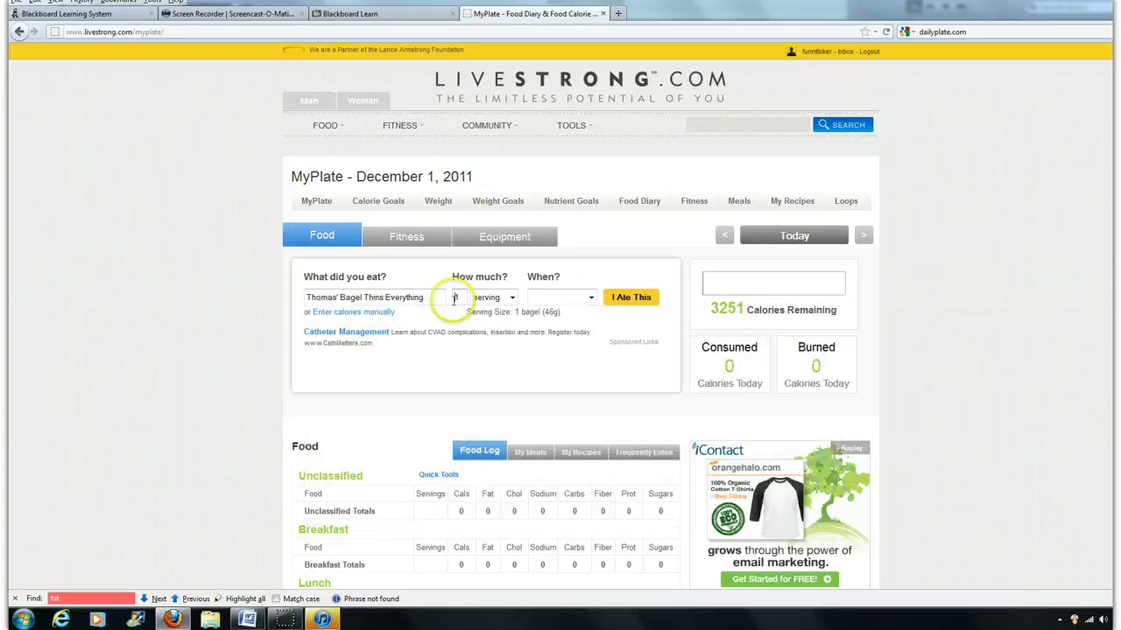
# Log the selected bagel thin as 1 bagel eaten at breakfast
pyautogui.click(512, 299)
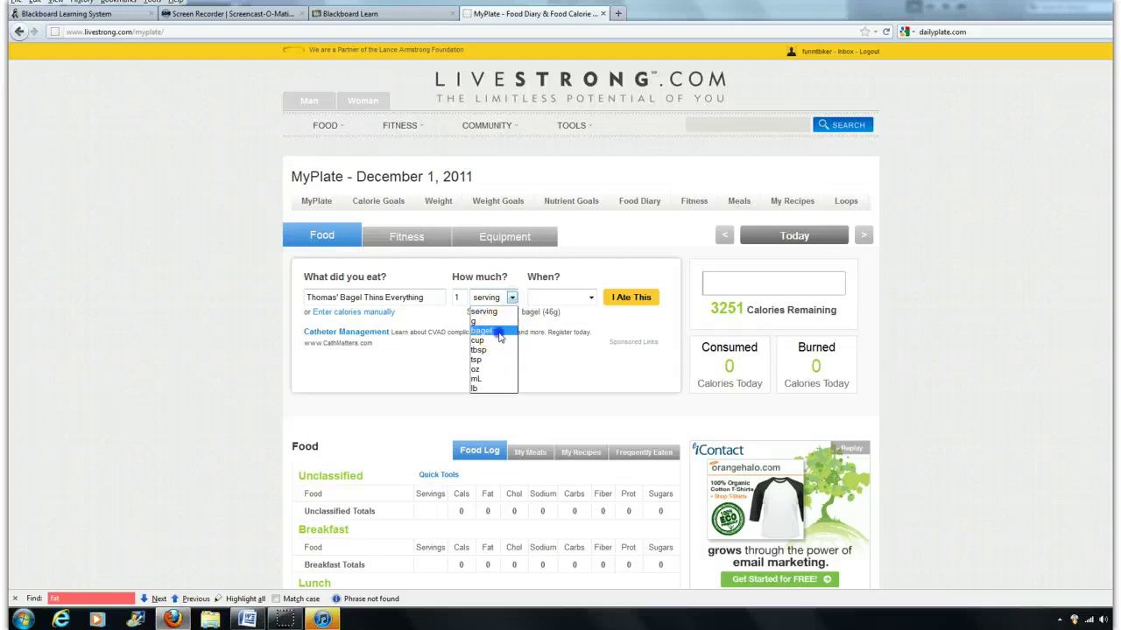
pyautogui.click(495, 331)
pyautogui.click(591, 298)
pyautogui.click(574, 319)
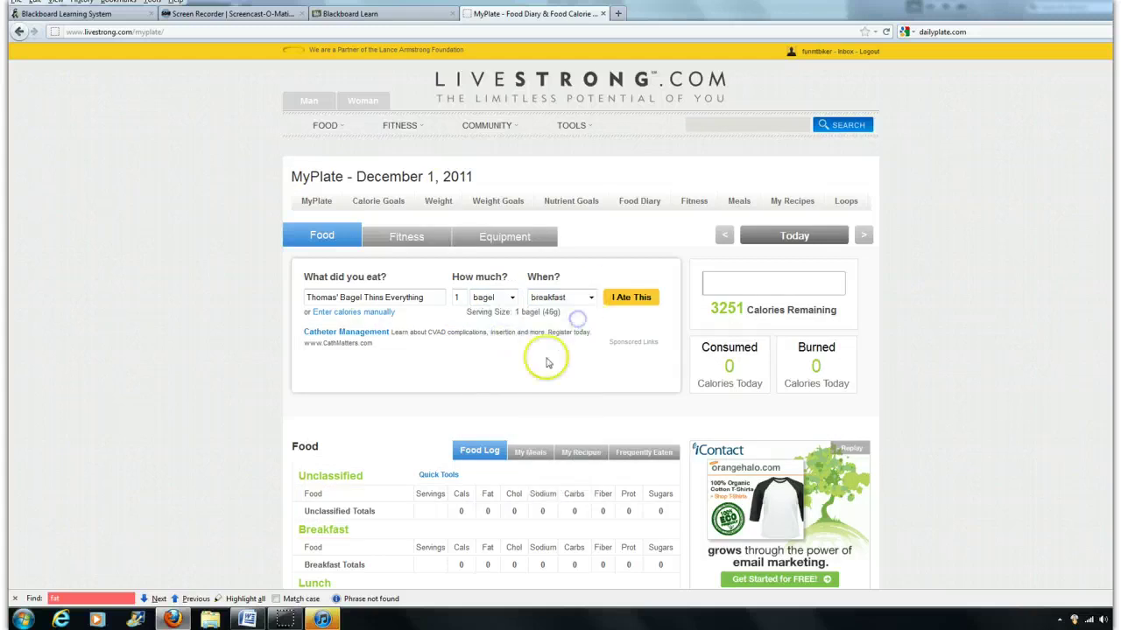
pyautogui.click(632, 297)
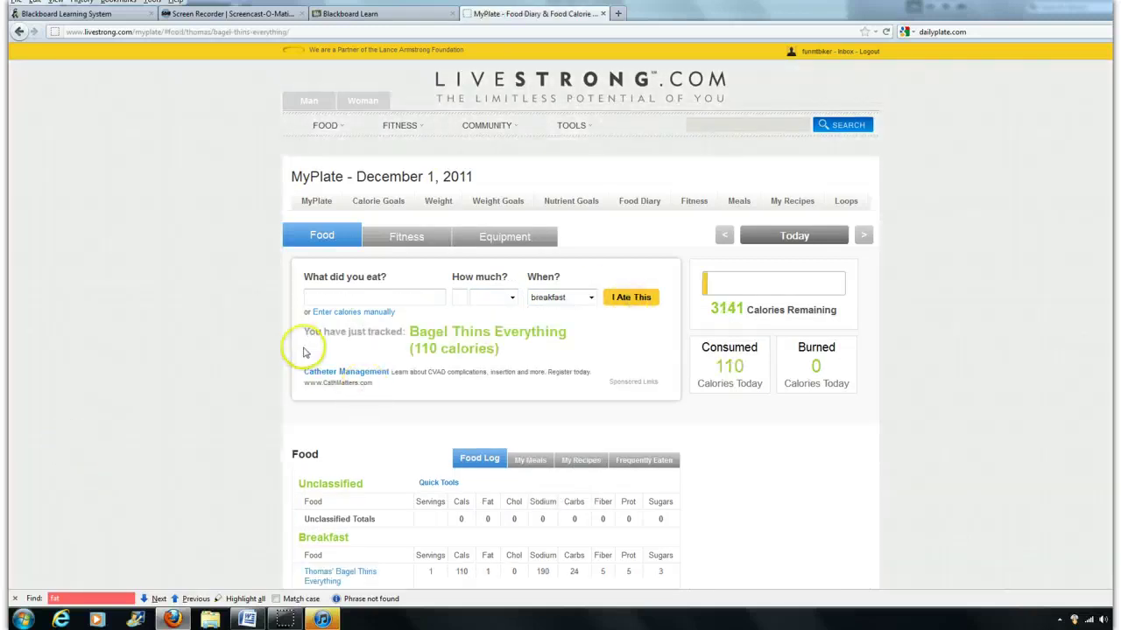
# Search for "peanut butter" and log 2 tbsp of Jif Peanut Butter for breakfast
pyautogui.click(365, 299)
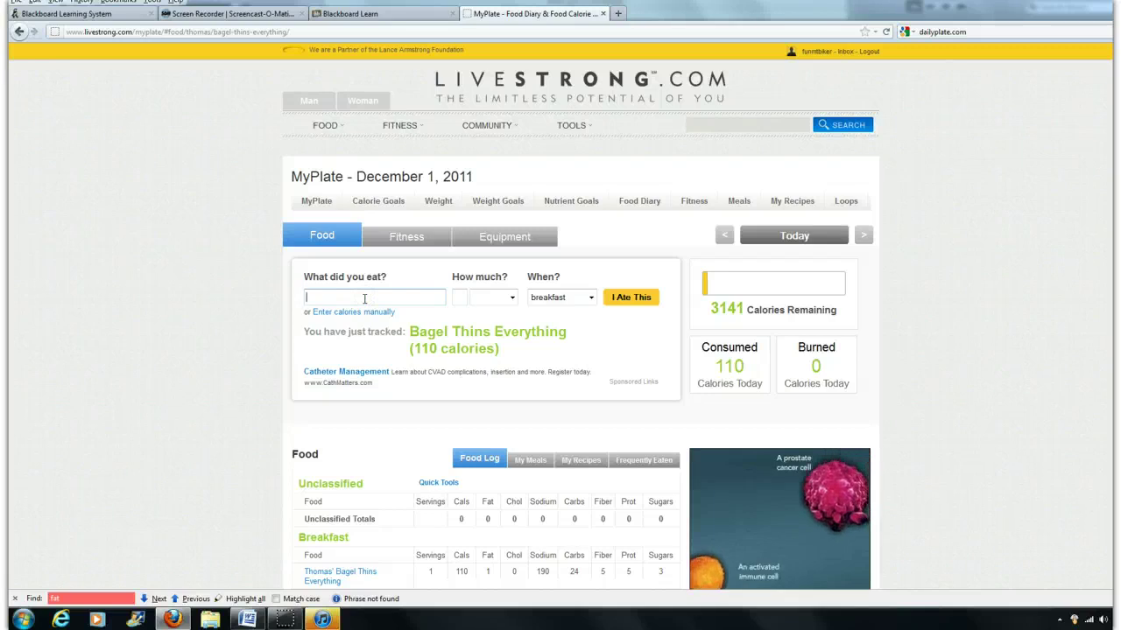
pyautogui.write('peanut')
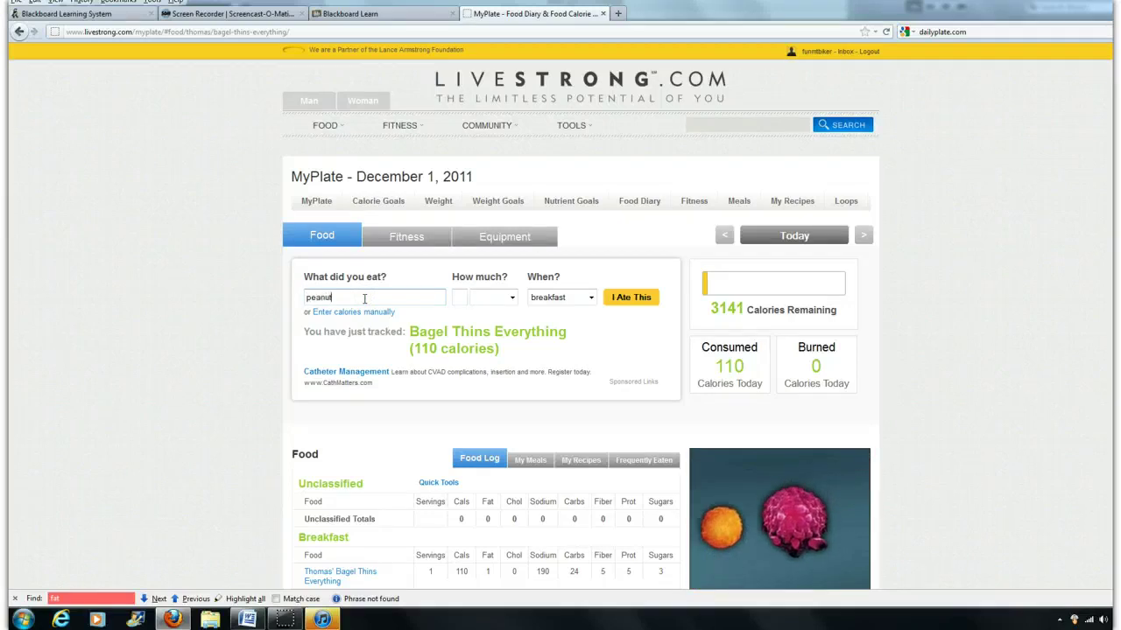
pyautogui.write(' butter')
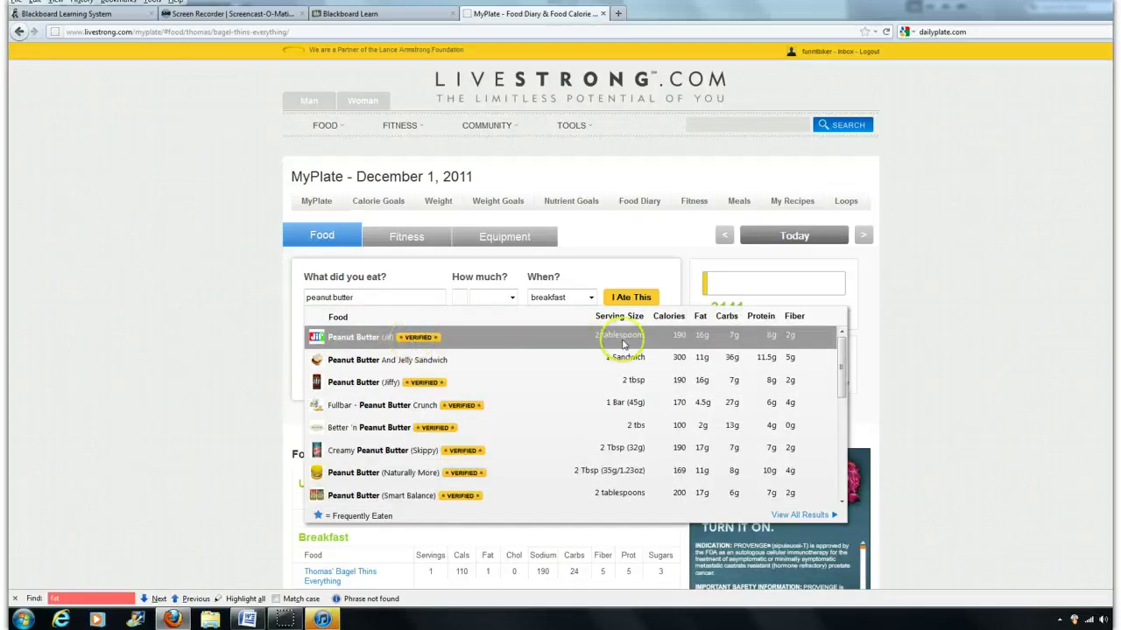
pyautogui.click(473, 337)
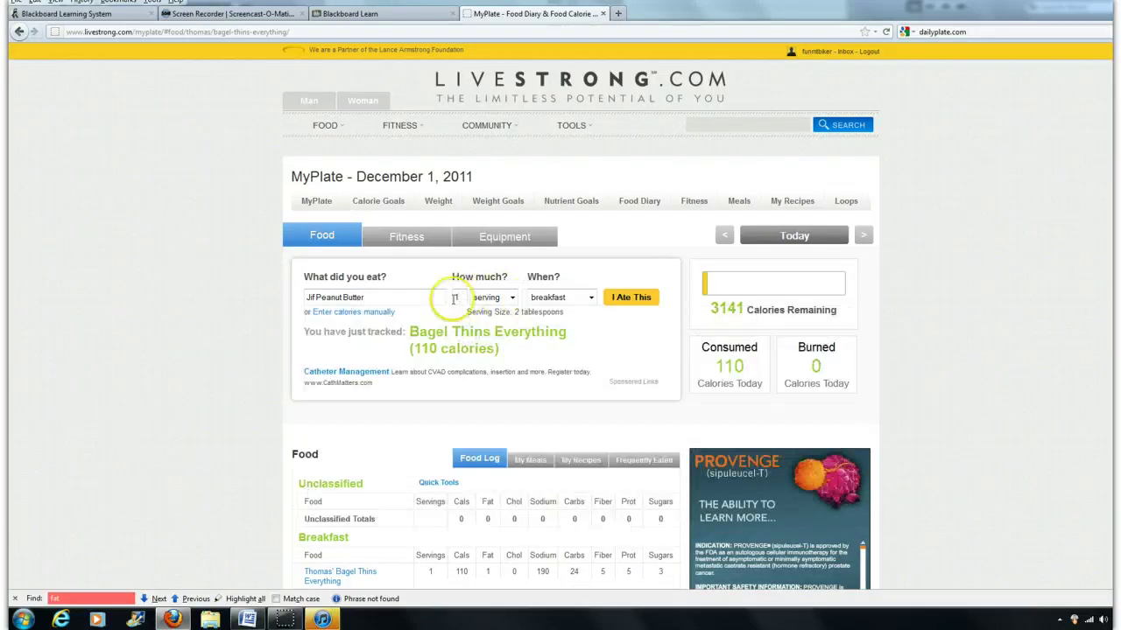
pyautogui.moveTo(461, 298); pyautogui.dragTo(444, 296)
pyautogui.write('2')
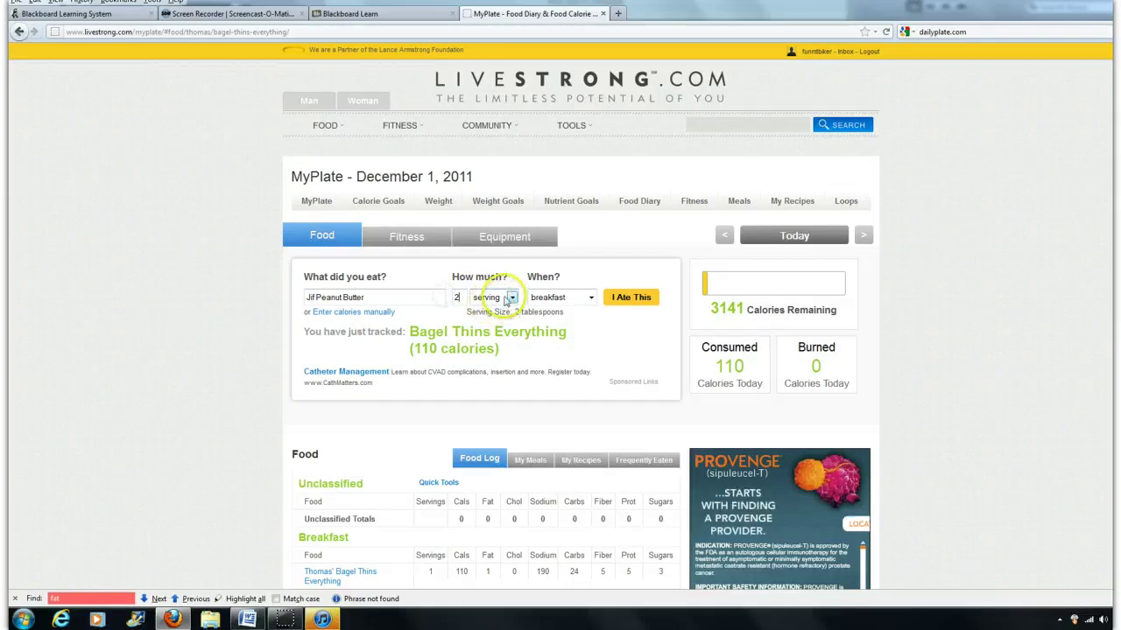
pyautogui.click(511, 297)
pyautogui.click(490, 321)
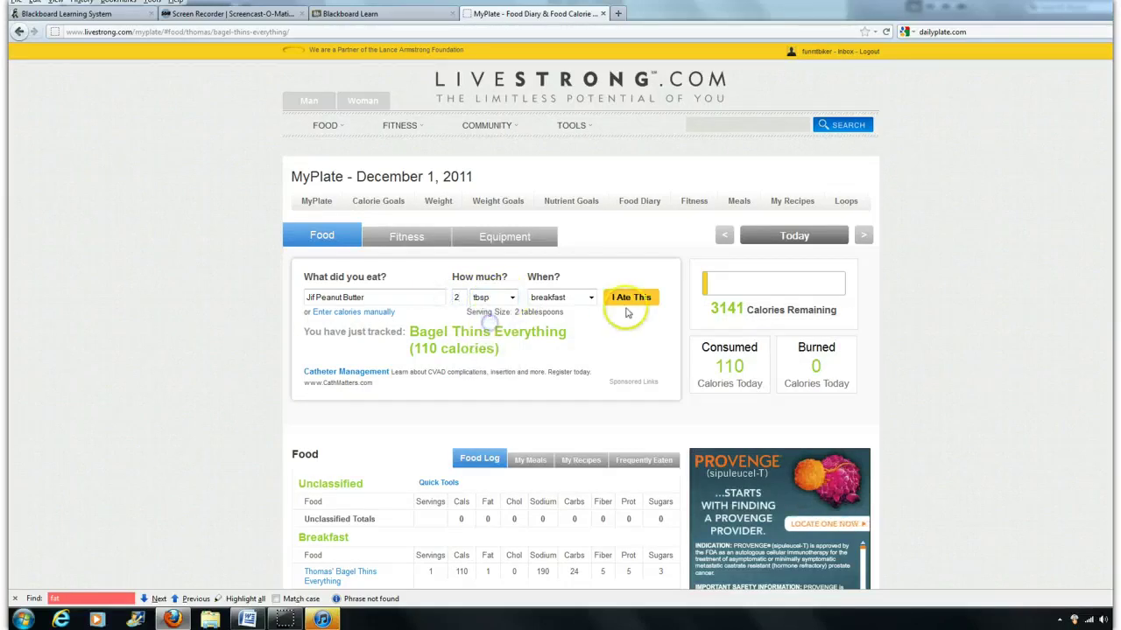
pyautogui.click(631, 298)
# Search for "jam" and log 1 tbsp of Smucker's Strawberry Jam for breakfast
pyautogui.click(314, 299)
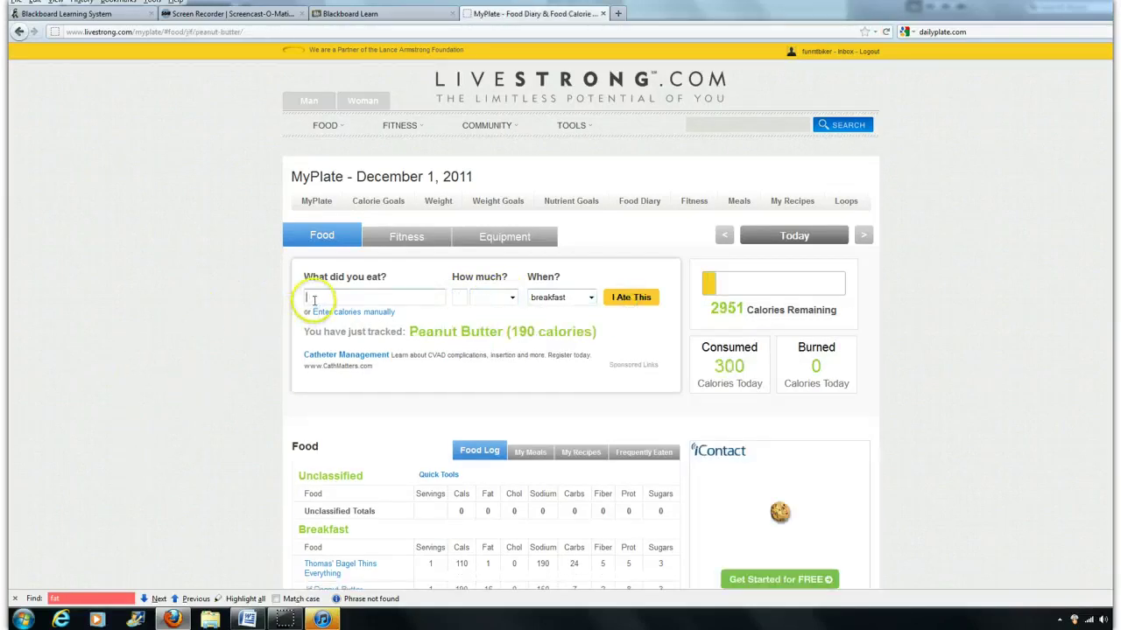
pyautogui.write('jam')
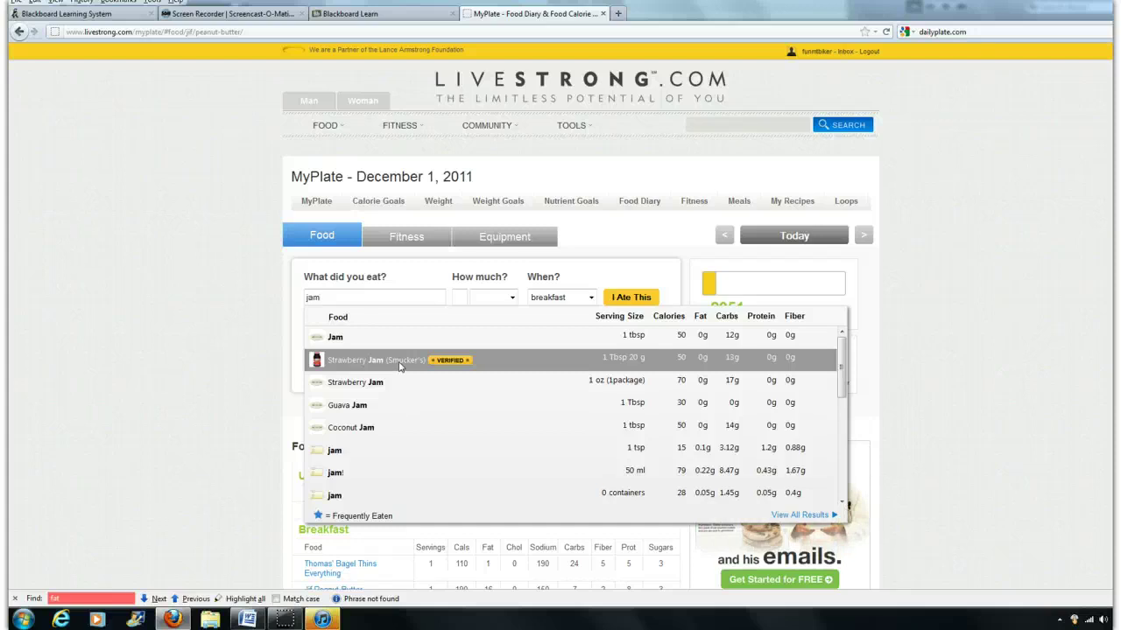
pyautogui.click(387, 429)
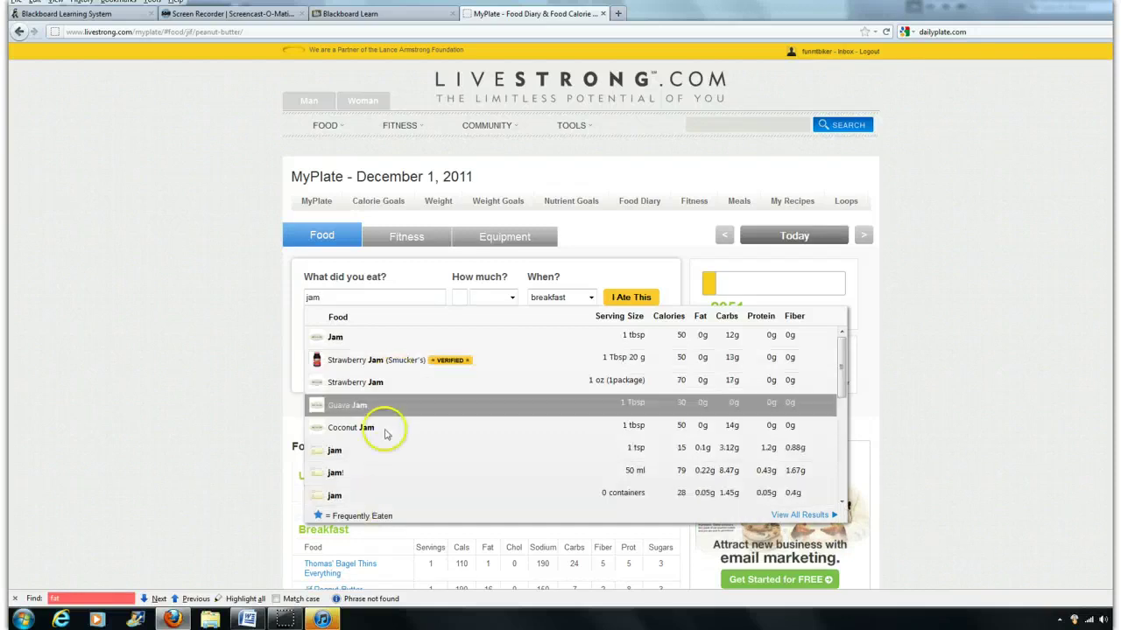
pyautogui.click(401, 369)
pyautogui.click(512, 297)
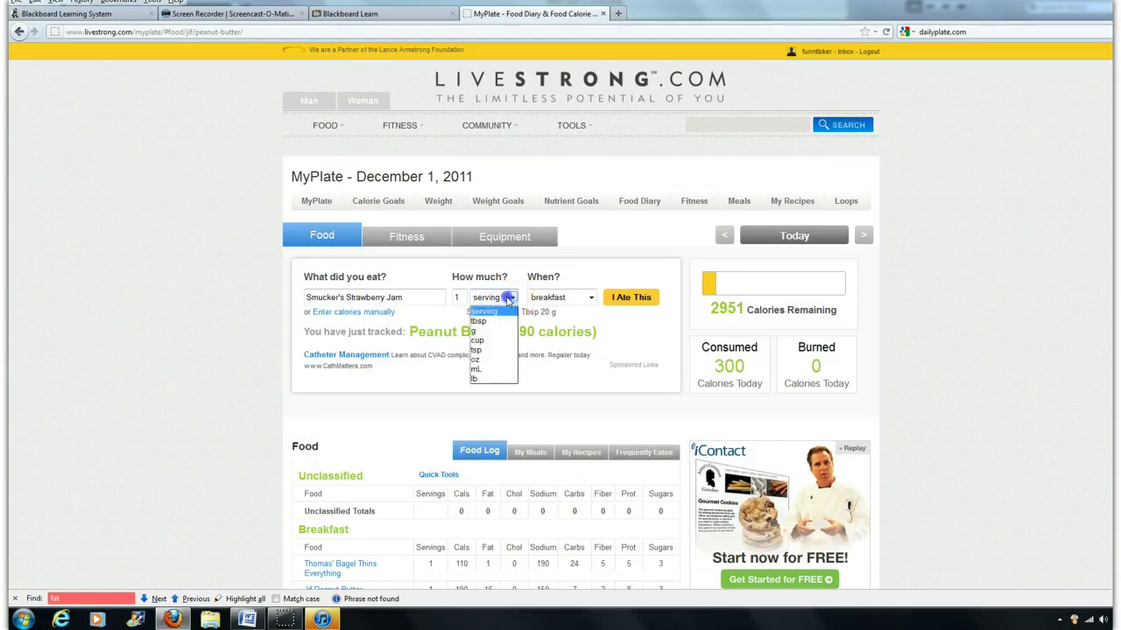
pyautogui.click(491, 327)
pyautogui.click(632, 298)
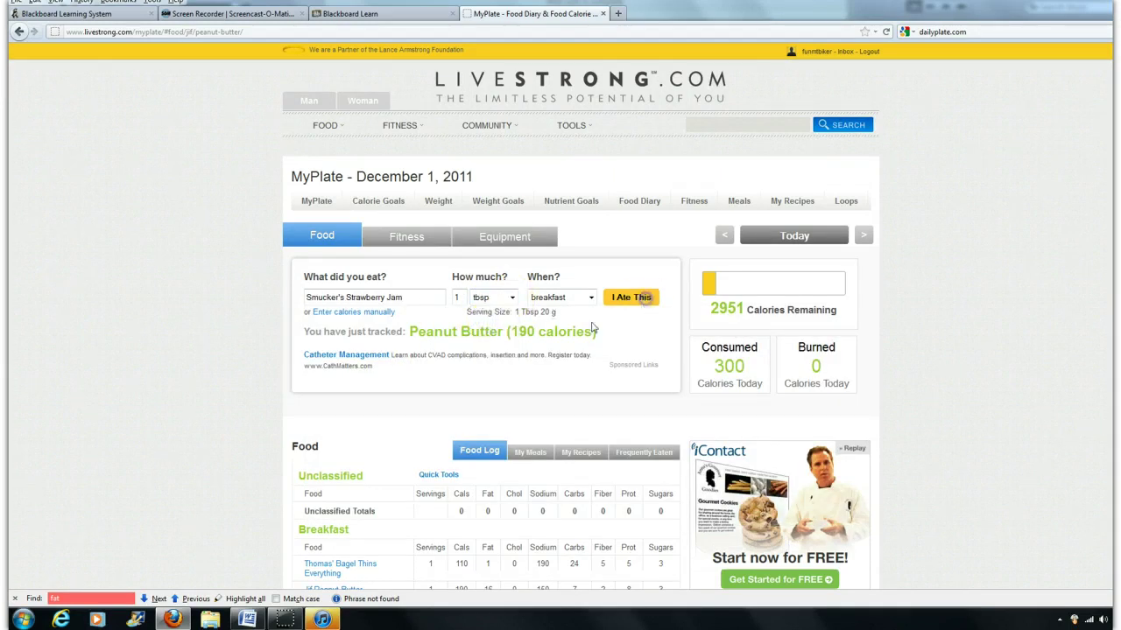
pyautogui.click(326, 300)
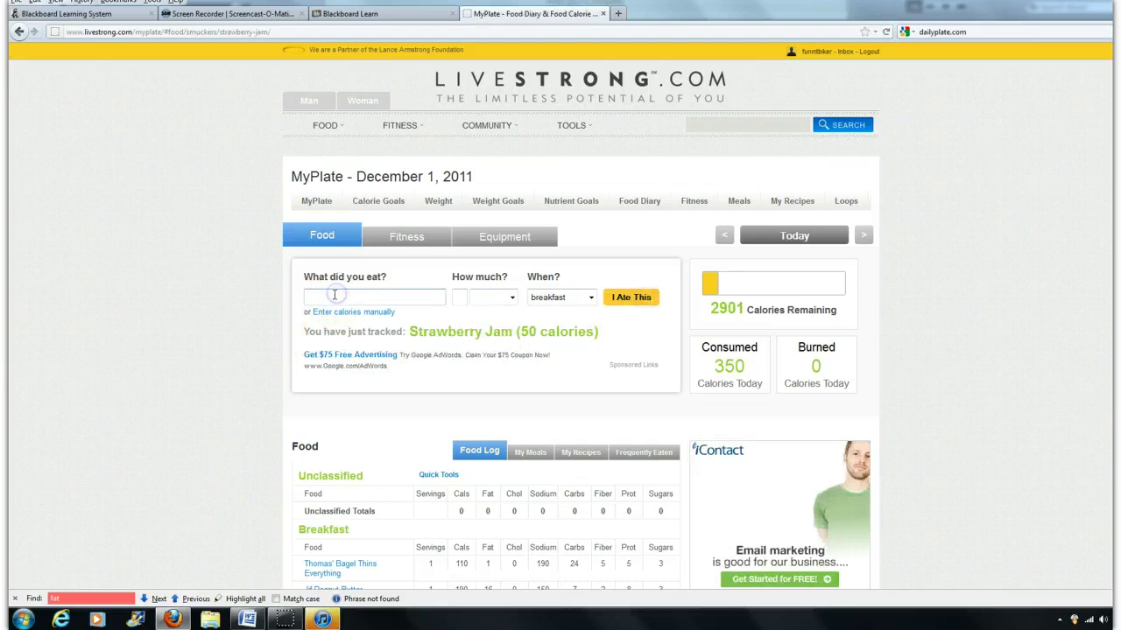
pyautogui.write('esspersо')
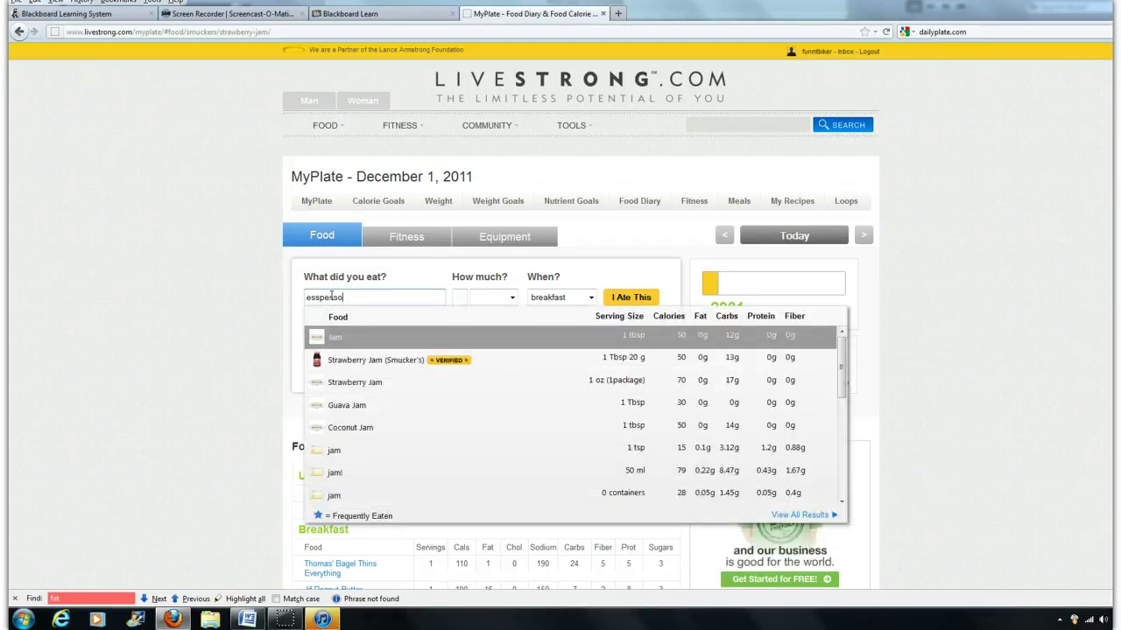
pyautogui.press('Return')
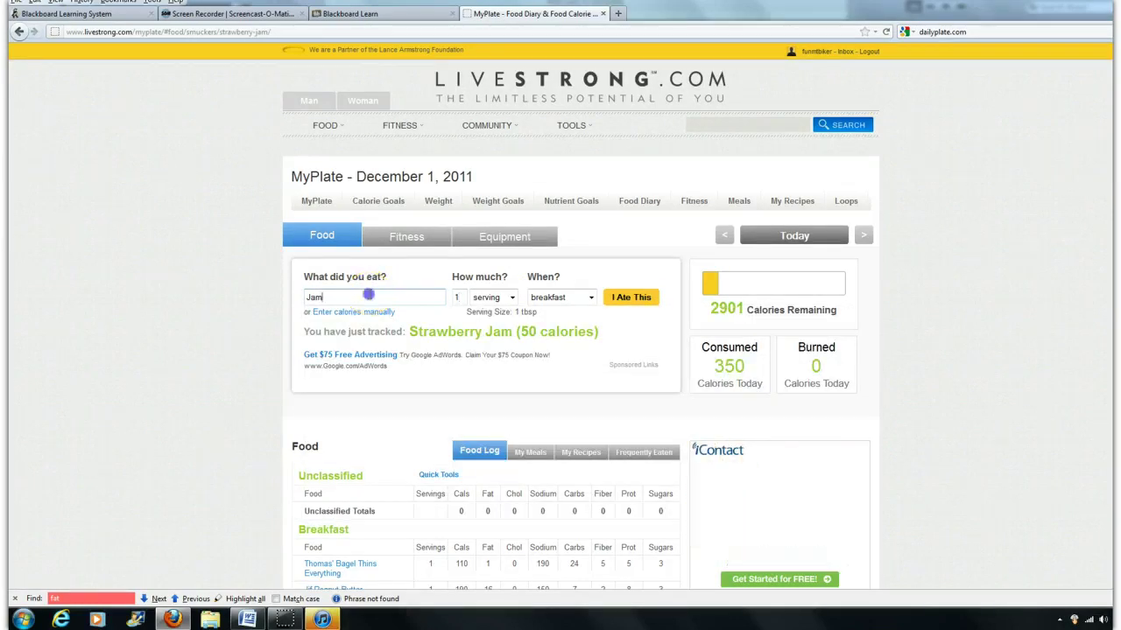
pyautogui.scroll(-1, 200, 436)
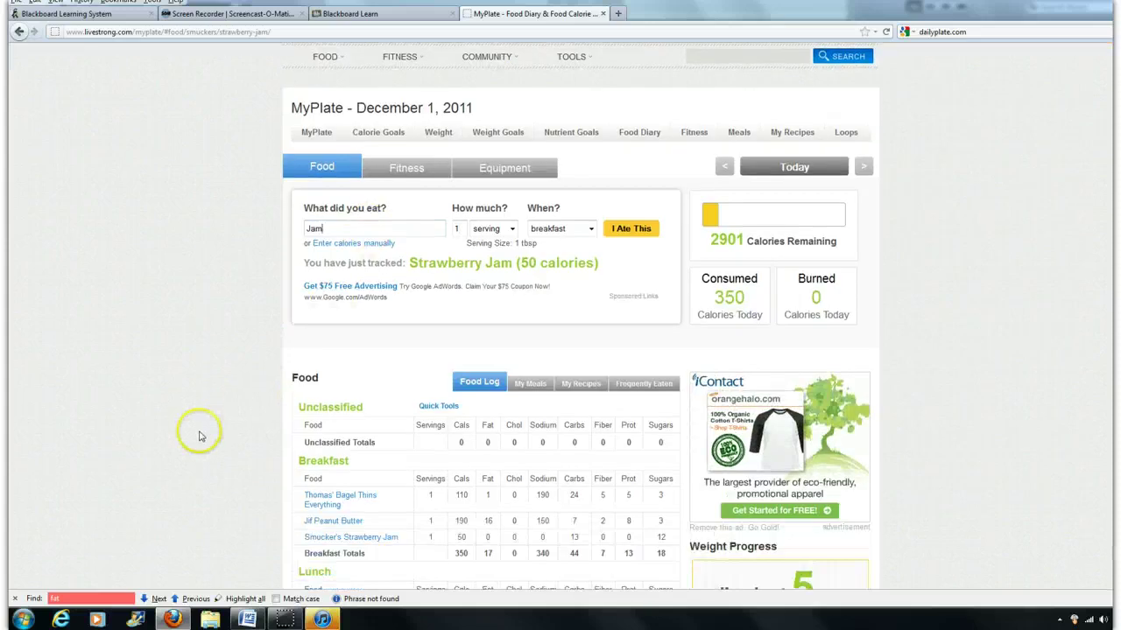
pyautogui.scroll(1, 200, 436)
# Replace the food entry with a search for "espresso" and choose Starbucks Espresso - Doppio
pyautogui.moveTo(337, 298); pyautogui.dragTo(212, 298)
pyautogui.write('es')
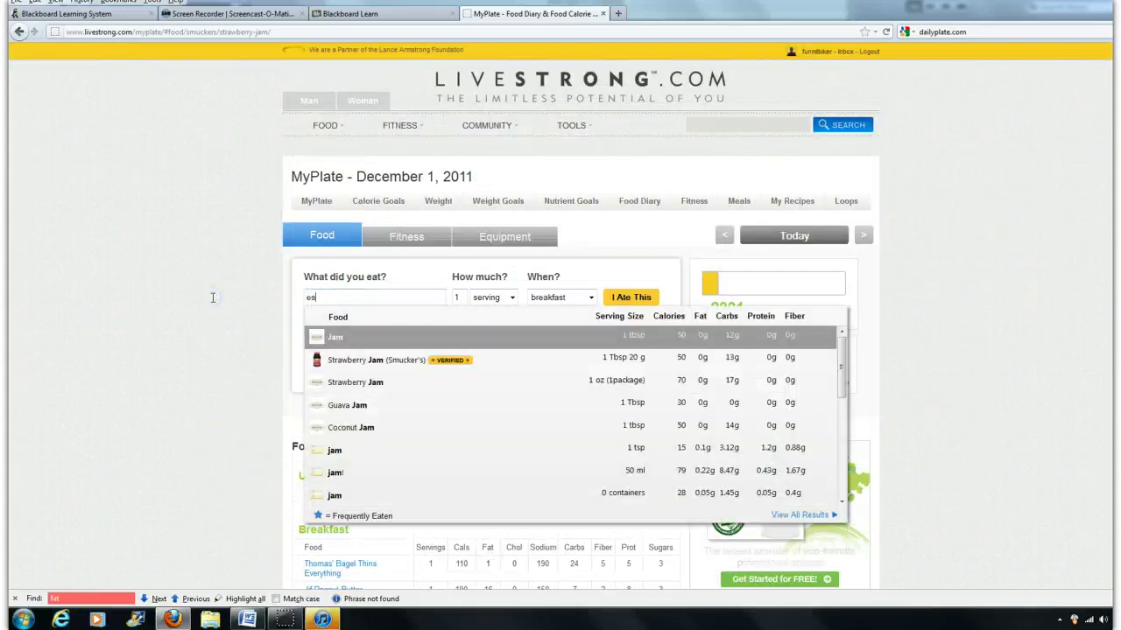
pyautogui.write('presso')
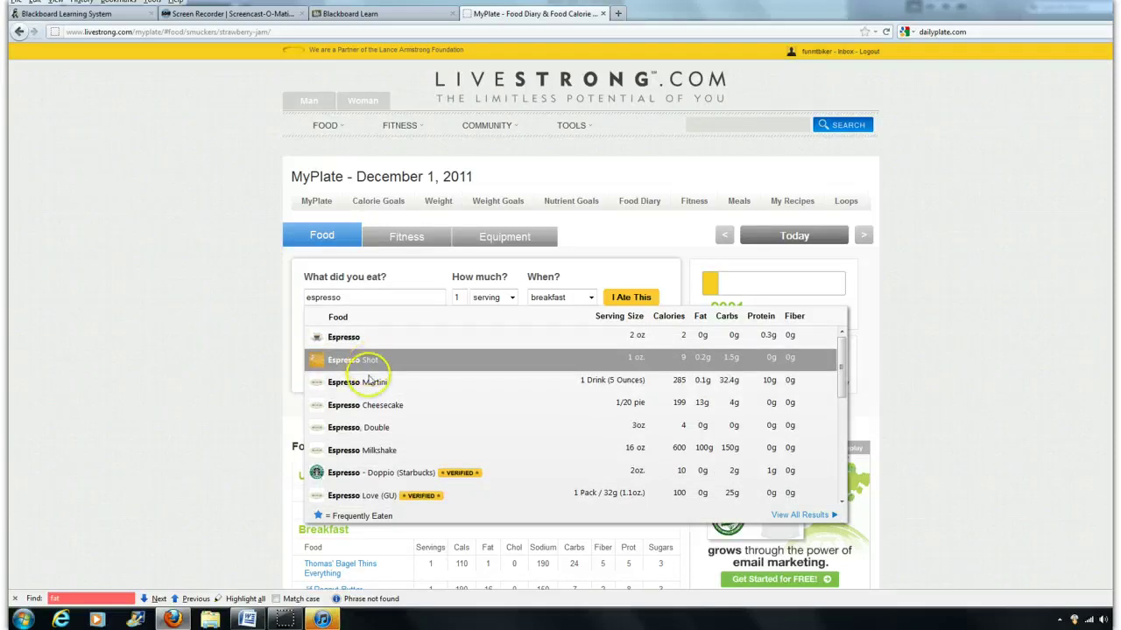
pyautogui.click(380, 476)
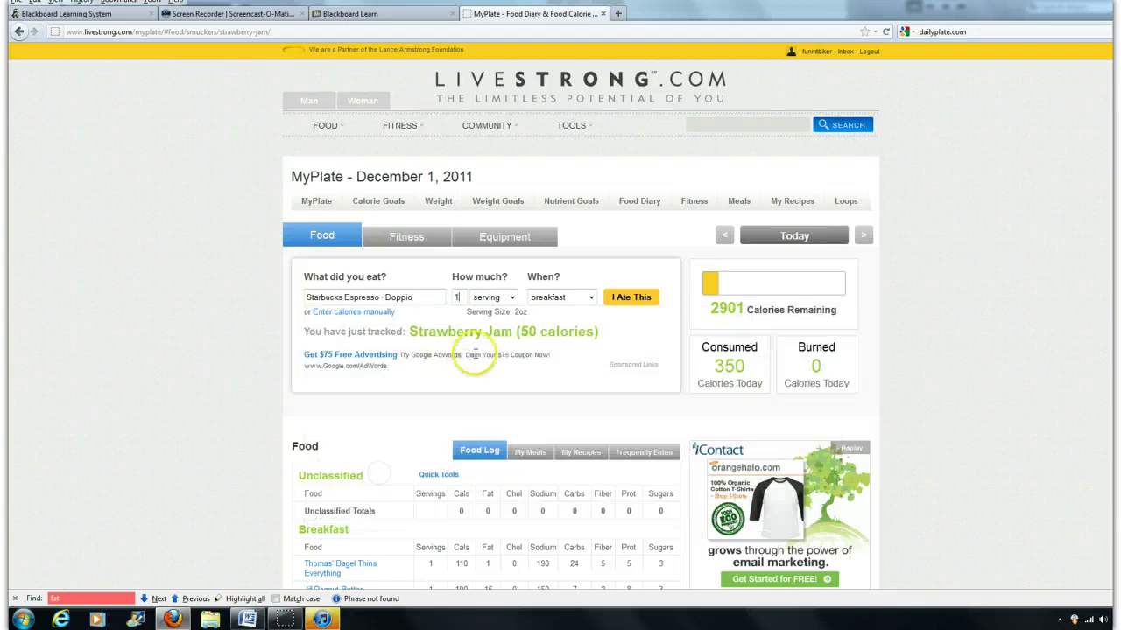
# Set the Starbucks Espresso - Doppio quantity to 2 servings and log it for breakfast
pyautogui.click(461, 297)
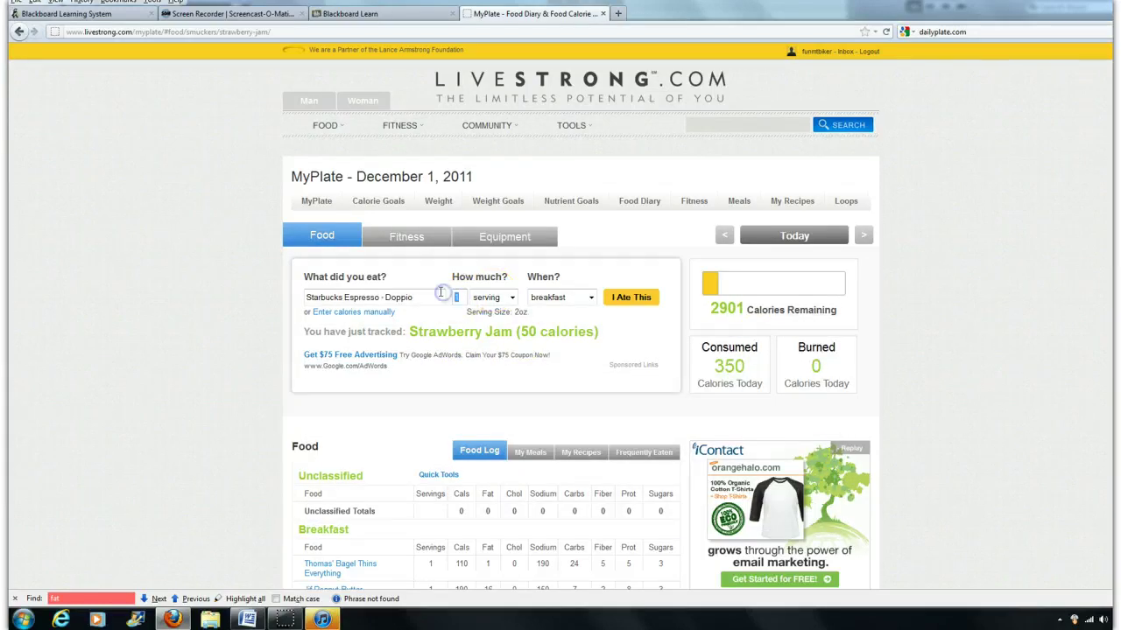
pyautogui.write('2')
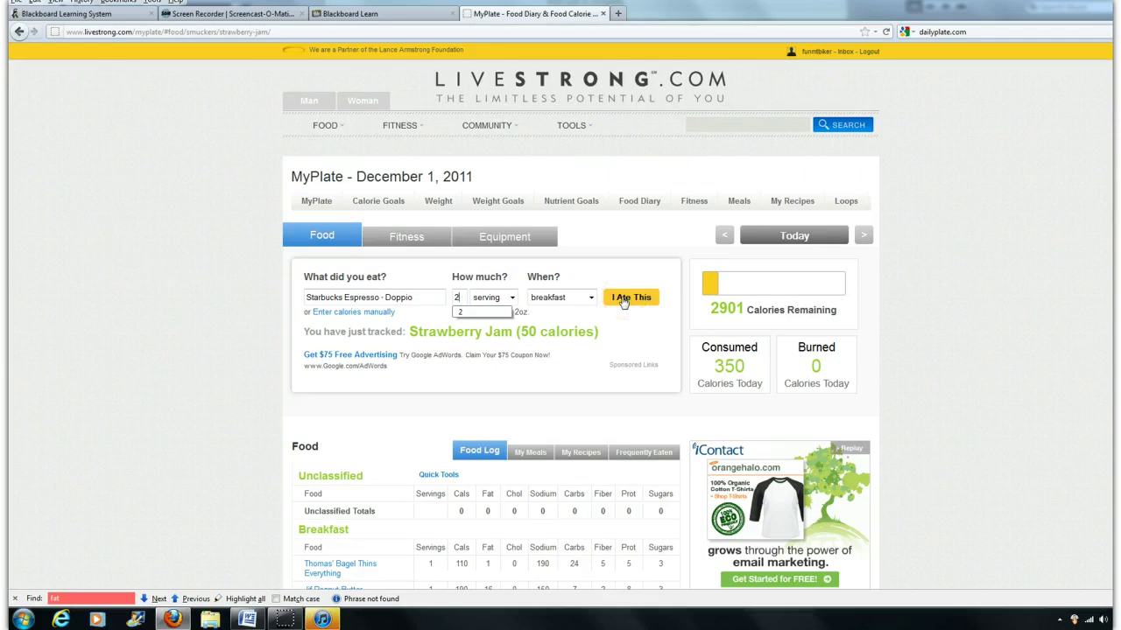
pyautogui.click(623, 300)
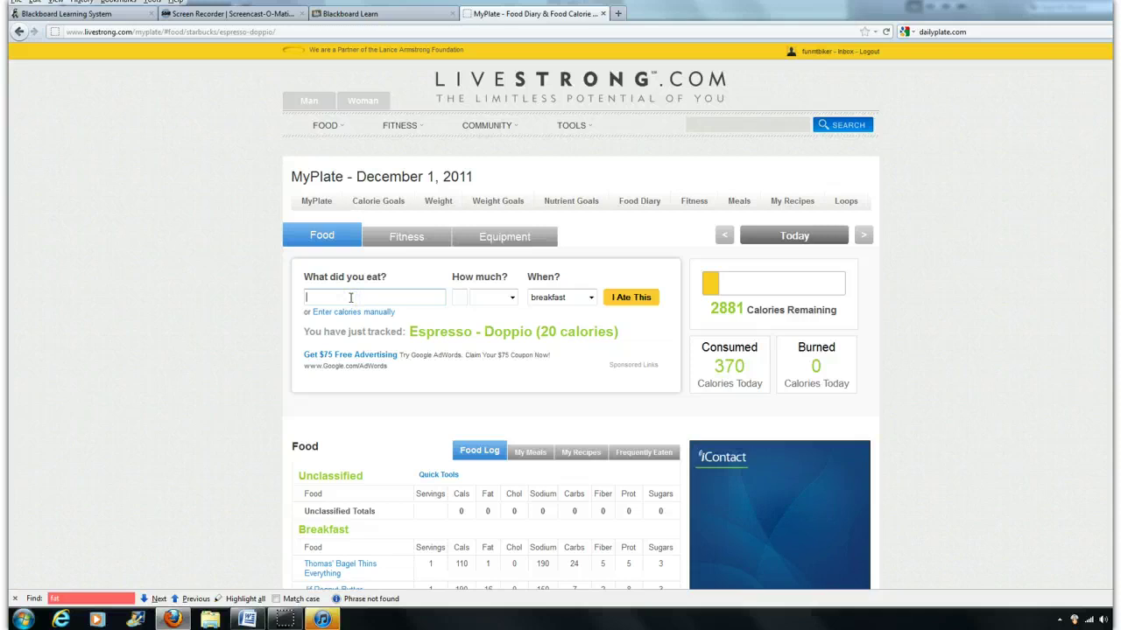
# Search for "sugar", choose Sugar (tsp), and log 1 tsp of it for breakfast
pyautogui.write('suga')
pyautogui.write('r')
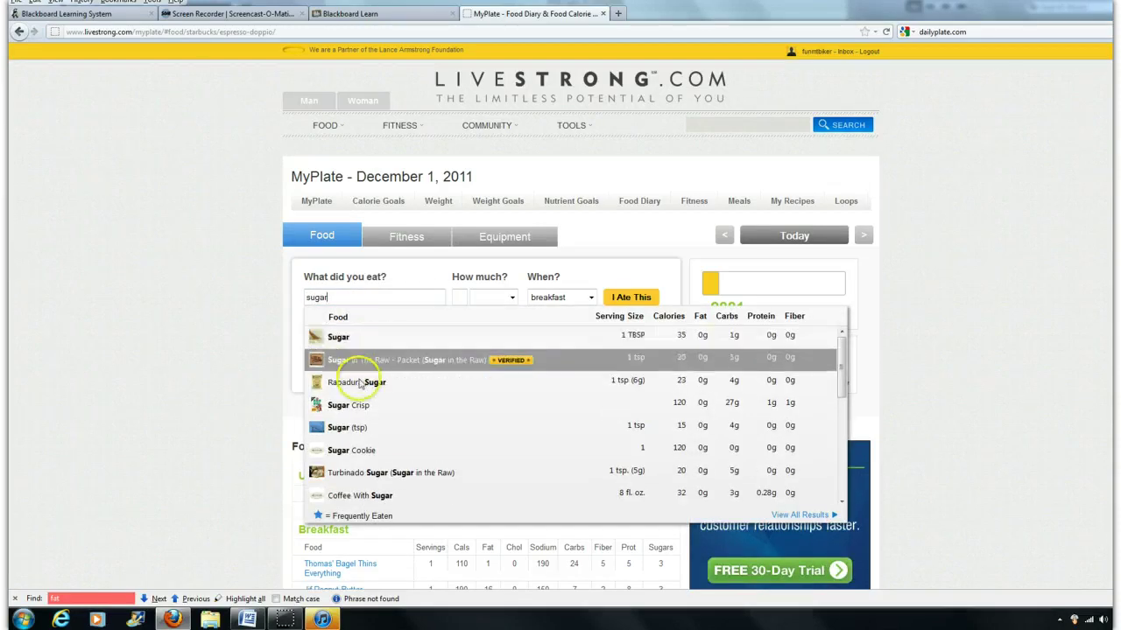
pyautogui.click(352, 429)
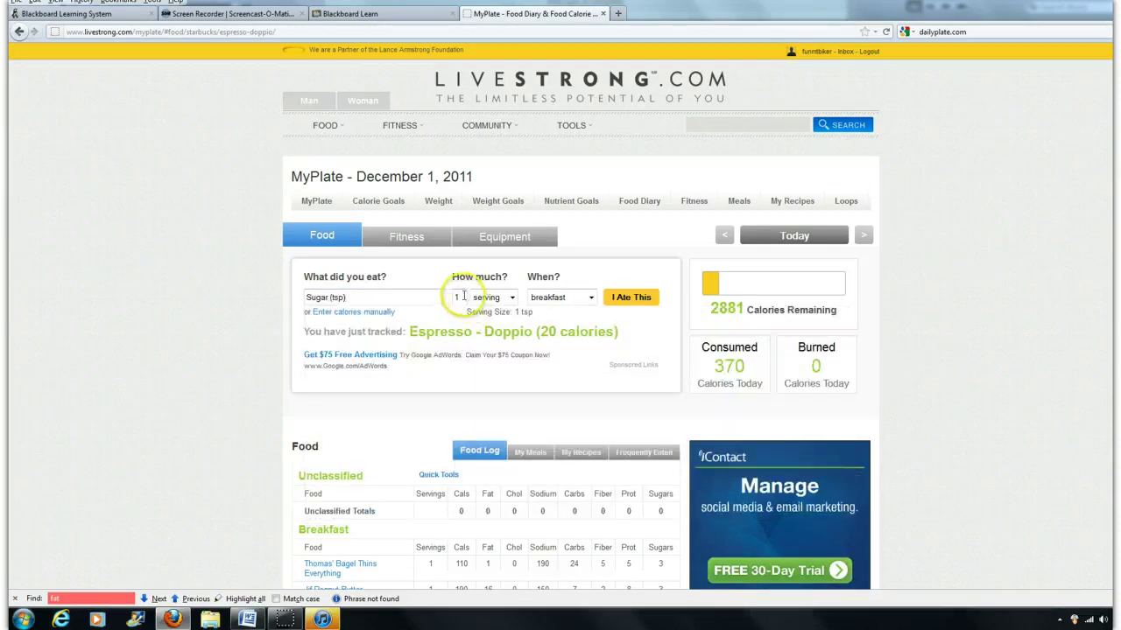
pyautogui.click(511, 298)
pyautogui.click(496, 328)
pyautogui.click(511, 298)
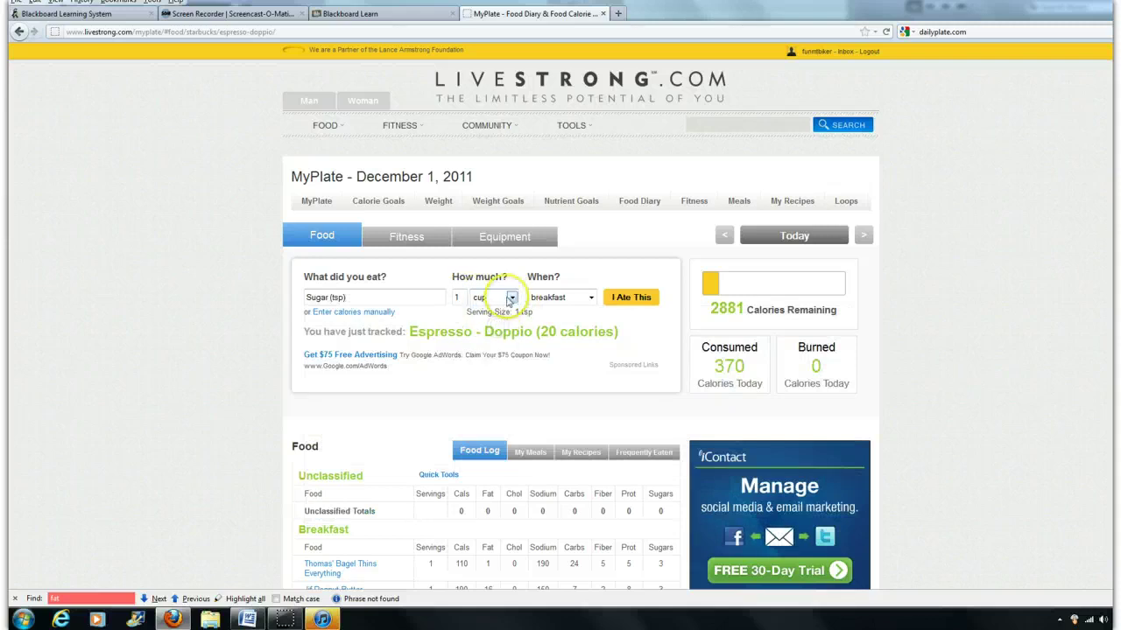
pyautogui.click(492, 323)
pyautogui.click(639, 301)
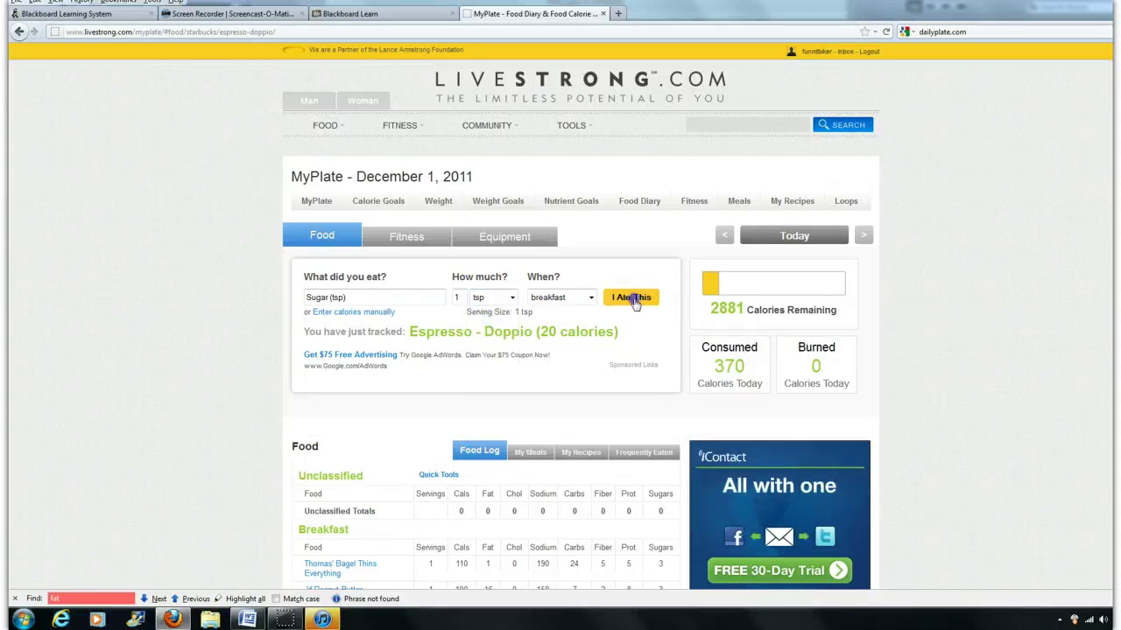
# Review the logged breakfast foods and search the food database for "breakfast burrito"
pyautogui.scroll(-4, 38, 451)
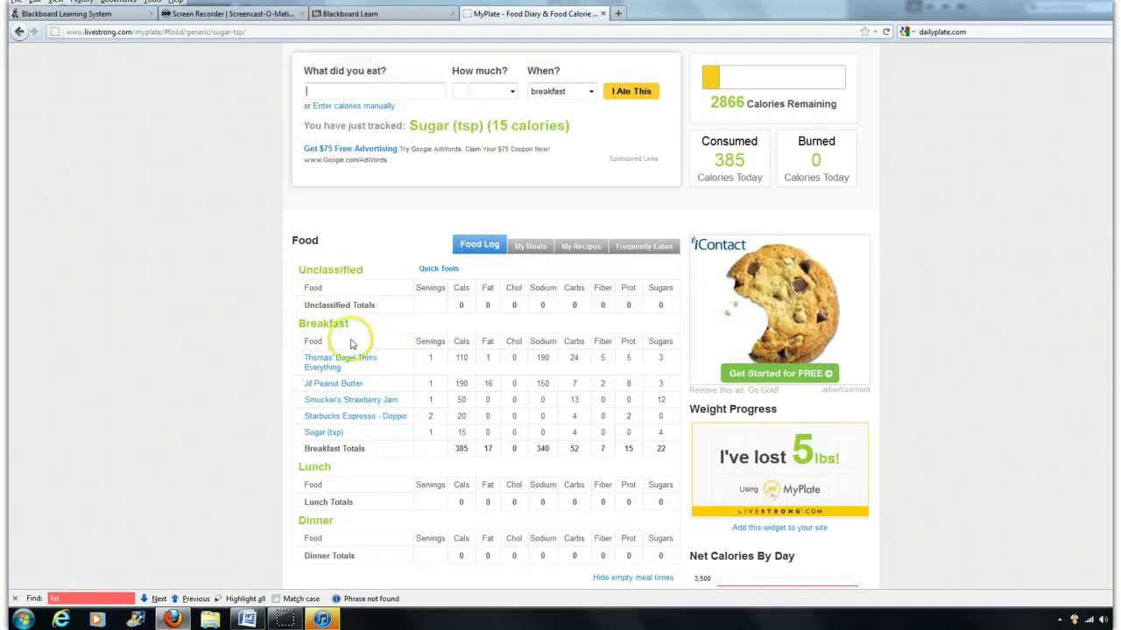
pyautogui.moveTo(235, 418)
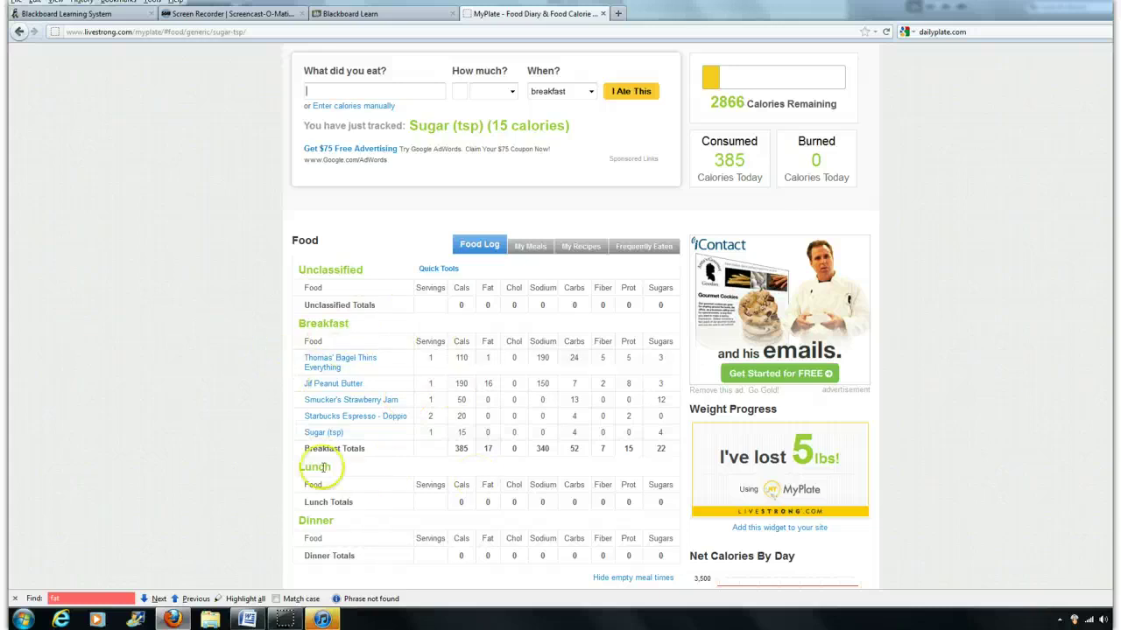
pyautogui.scroll(4, 197, 508)
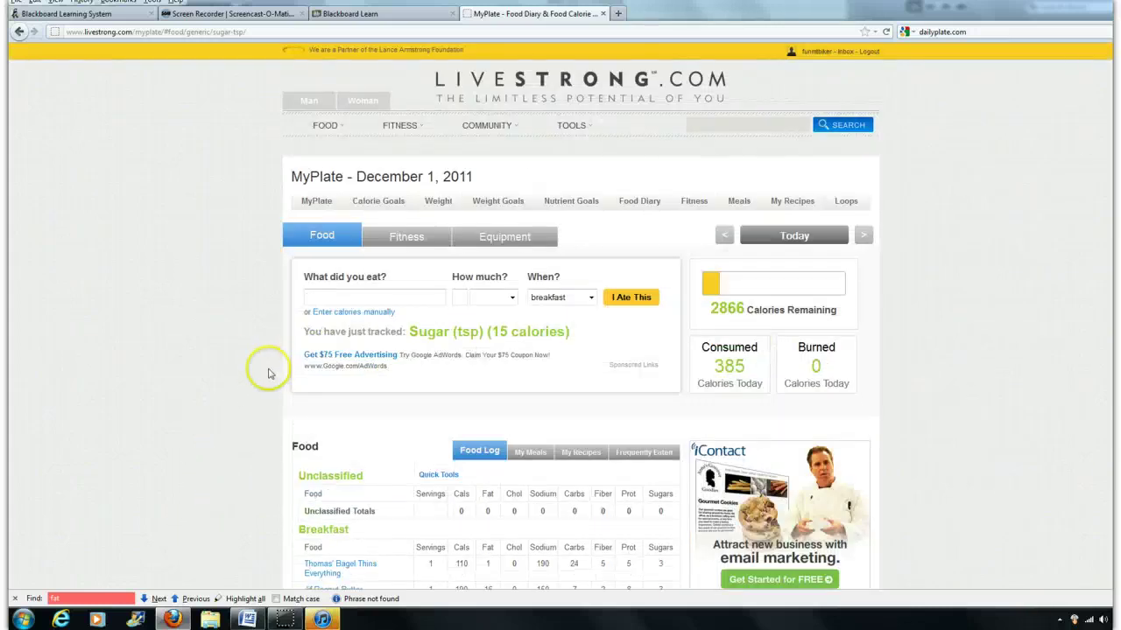
pyautogui.click(330, 298)
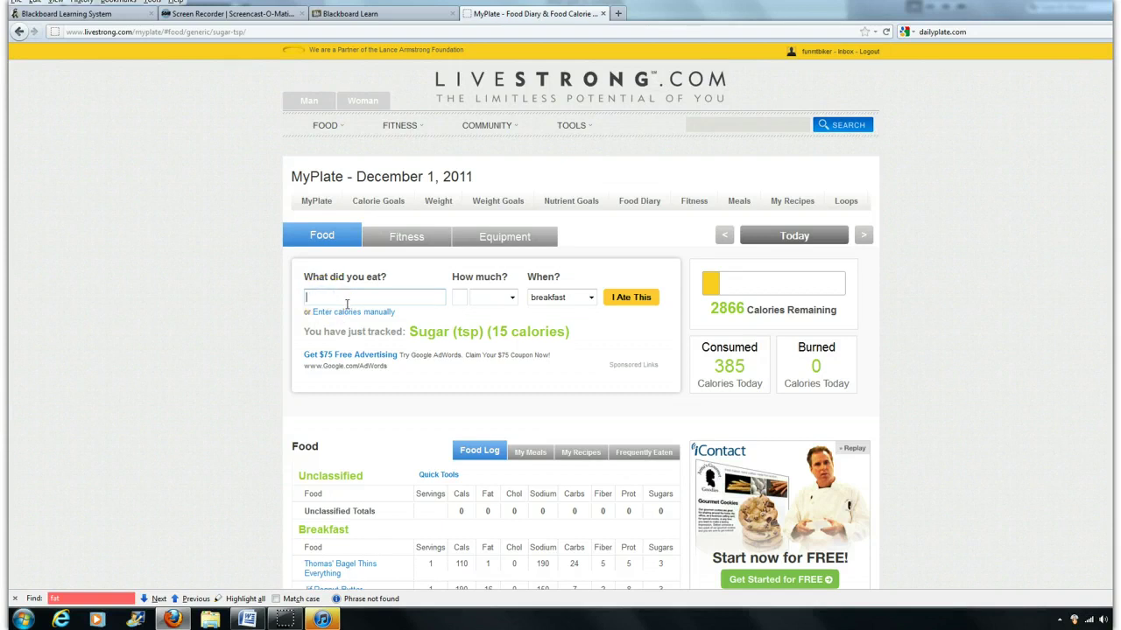
pyautogui.click(590, 297)
pyautogui.click(587, 296)
pyautogui.click(325, 301)
pyautogui.write('breakfast burrito')
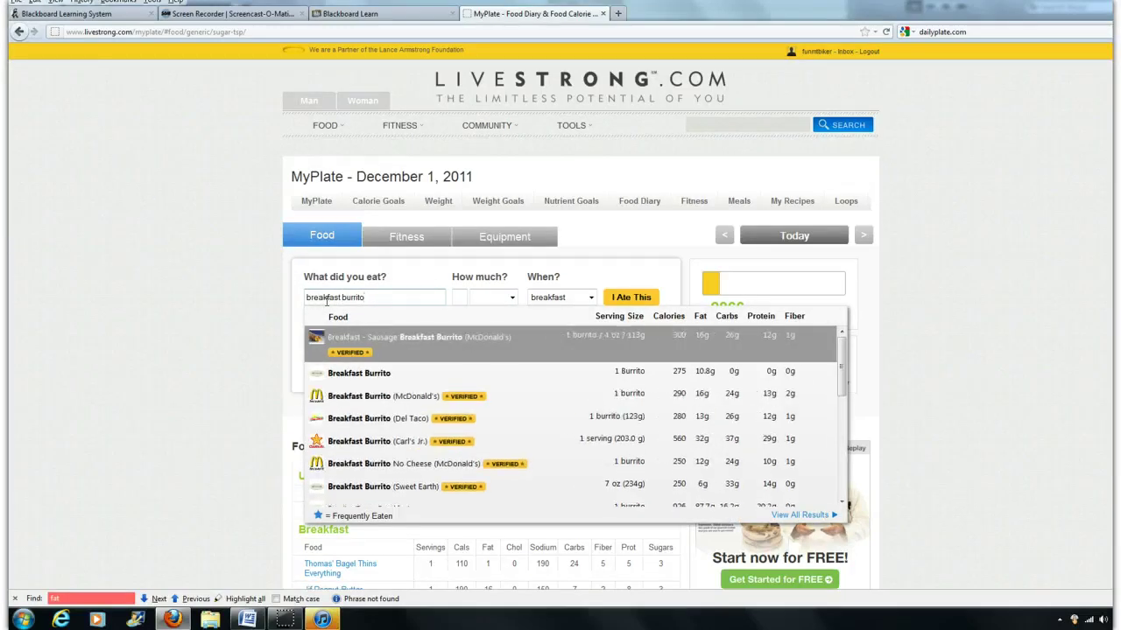
# Look through the breakfast burrito results, comparing their serving sizes, calories and nutrients
pyautogui.scroll(-2, 494, 353)
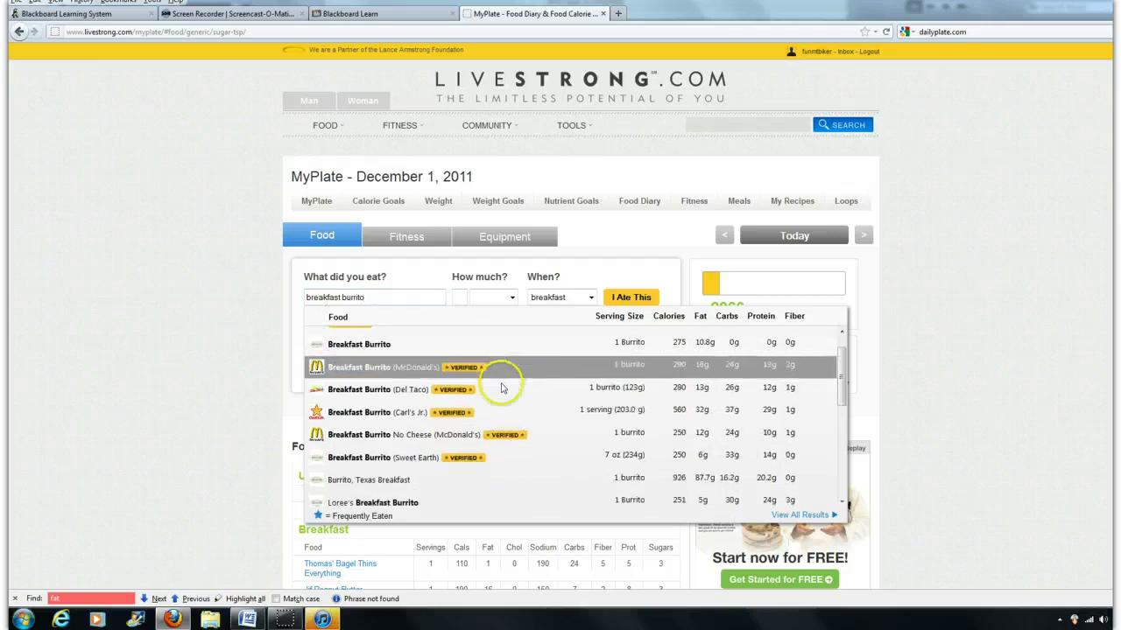
pyautogui.scroll(1, 489, 390)
pyautogui.scroll(-1, 464, 400)
pyautogui.scroll(-1, 457, 418)
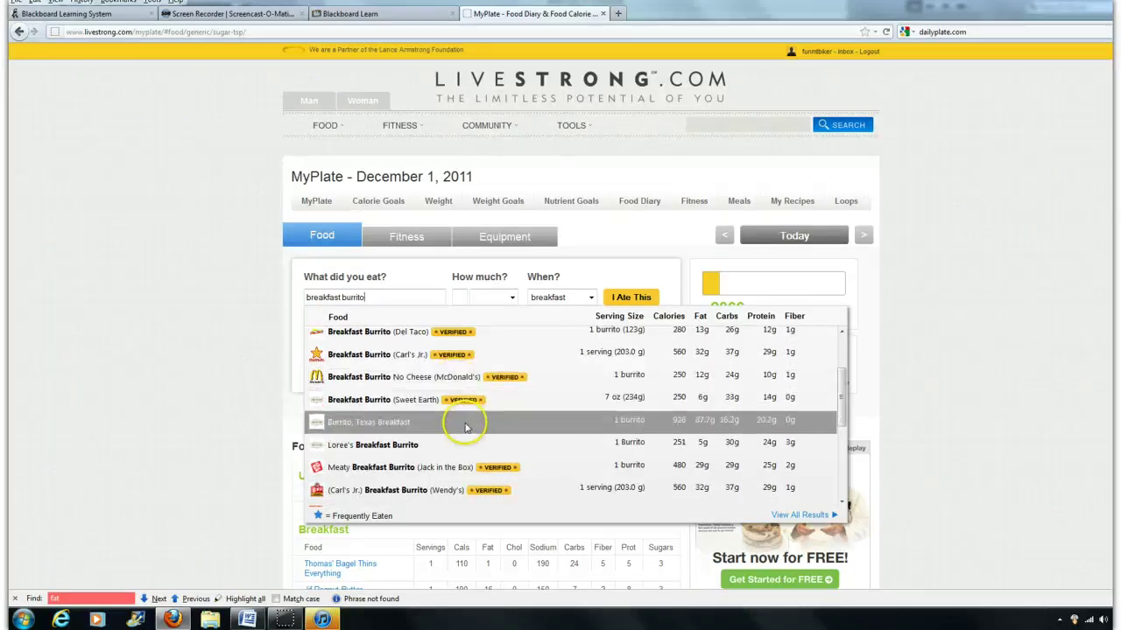
pyautogui.scroll(-1, 463, 425)
pyautogui.scroll(-3, 458, 467)
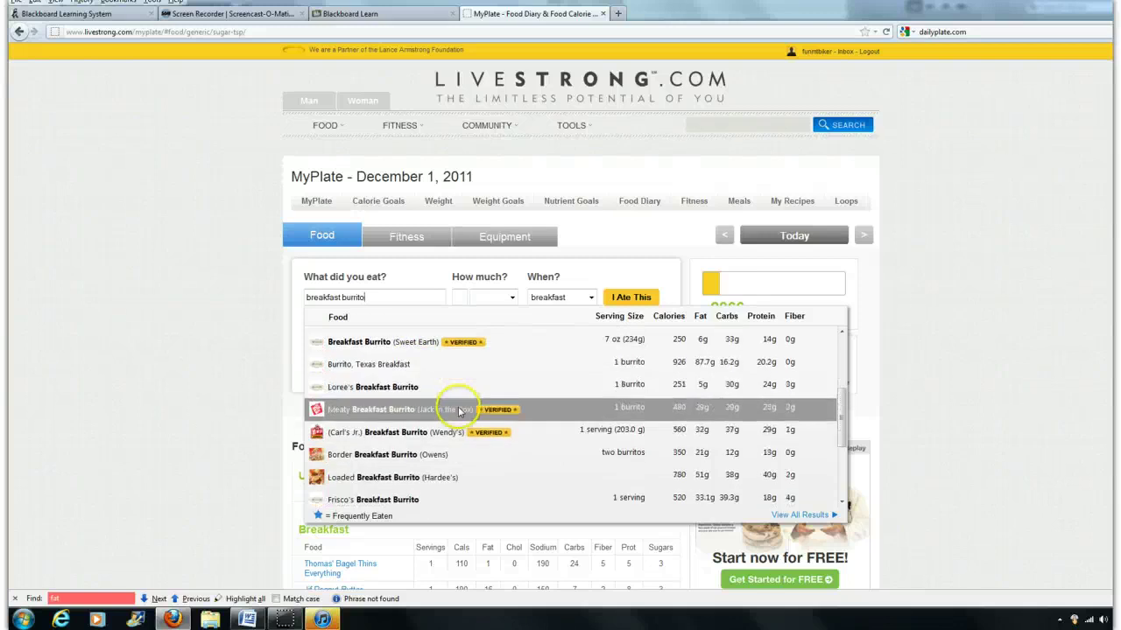
pyautogui.scroll(-4, 444, 382)
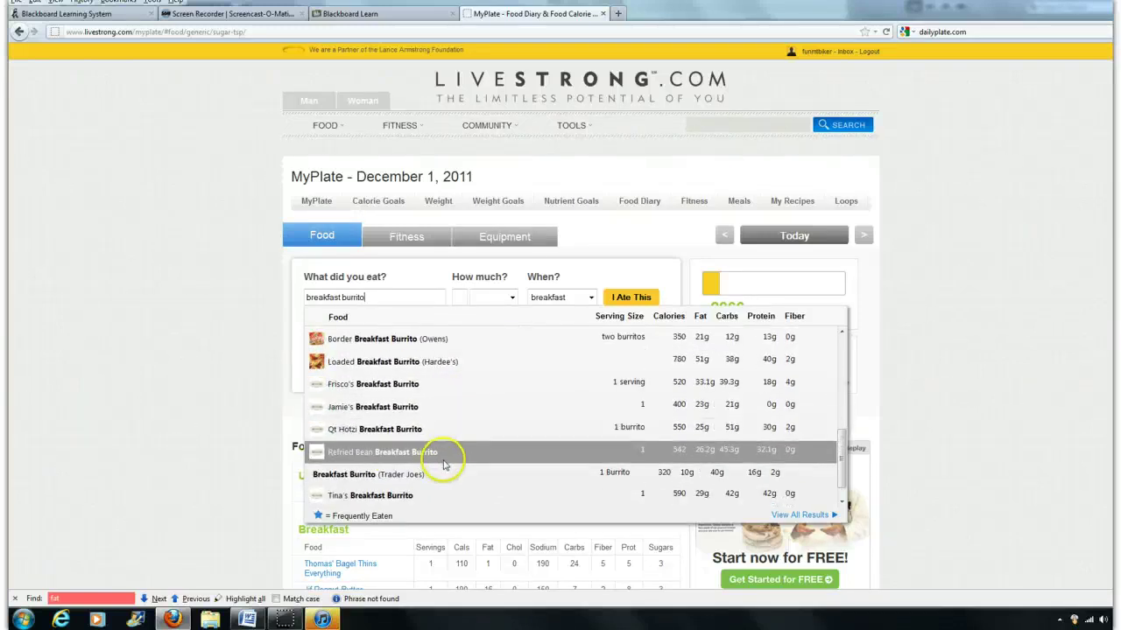
pyautogui.scroll(1, 454, 403)
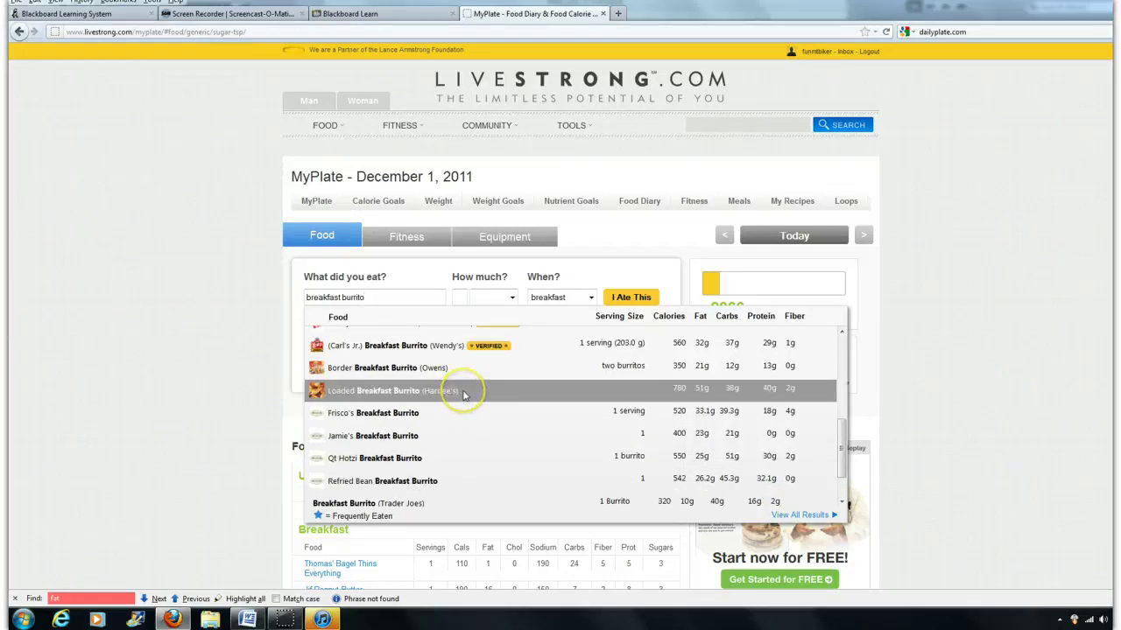
pyautogui.scroll(4, 470, 429)
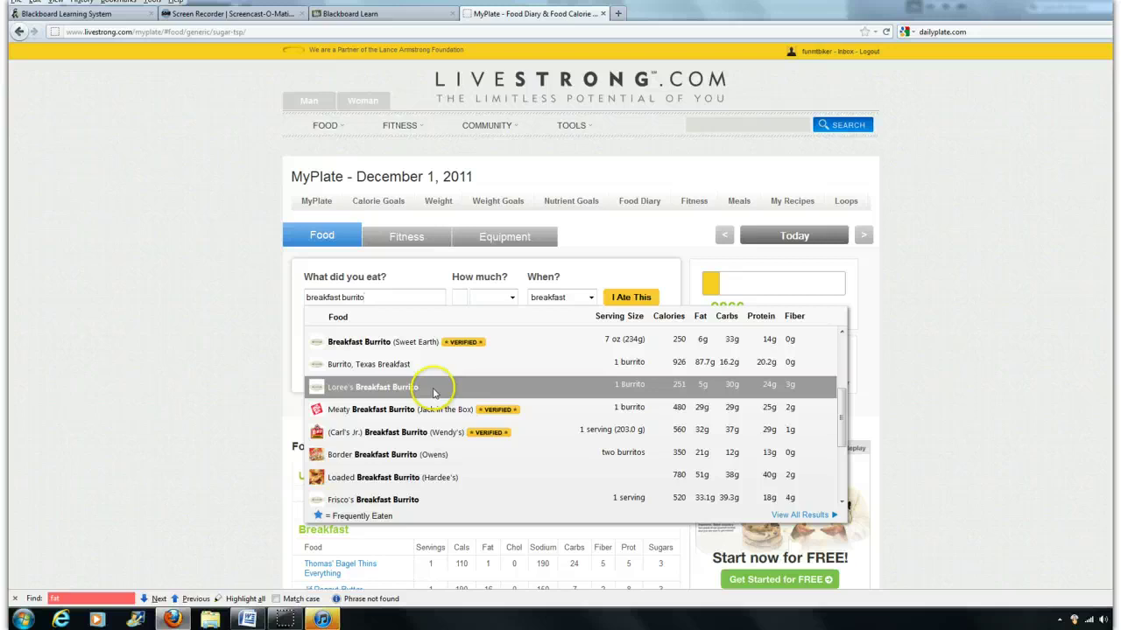
pyautogui.scroll(5, 420, 377)
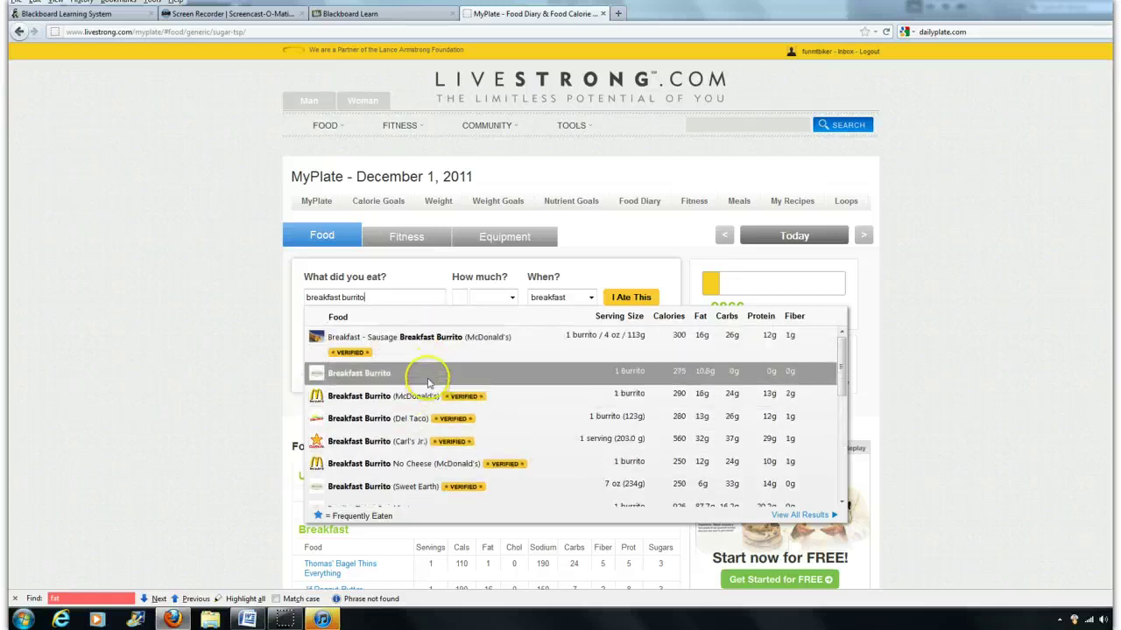
pyautogui.scroll(-1, 429, 382)
pyautogui.scroll(-6, 429, 383)
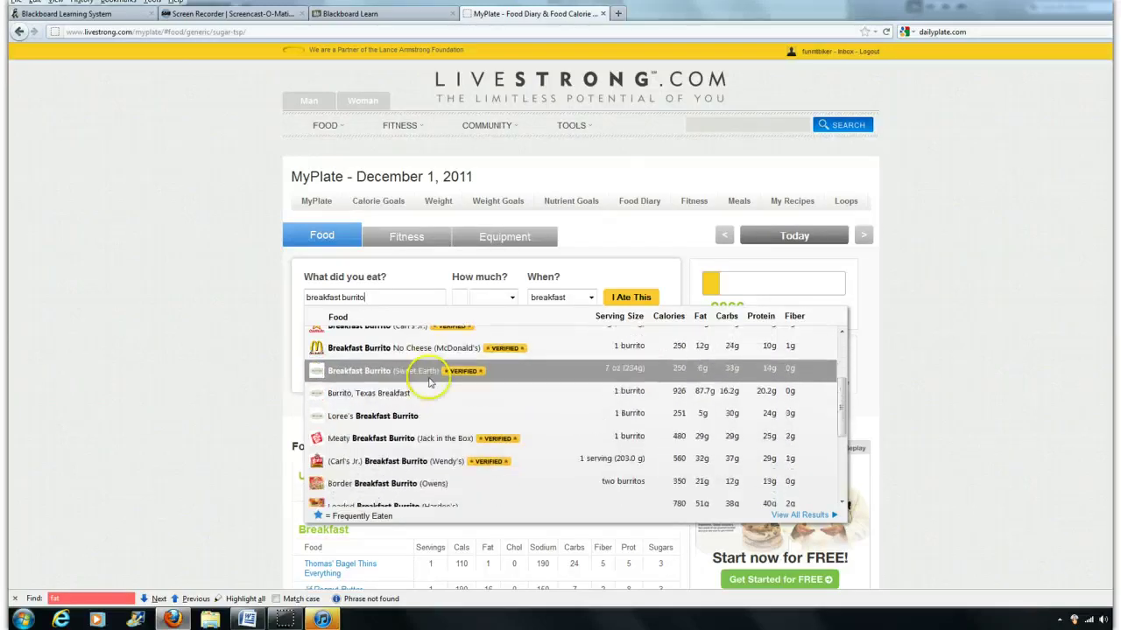
pyautogui.scroll(-5, 429, 383)
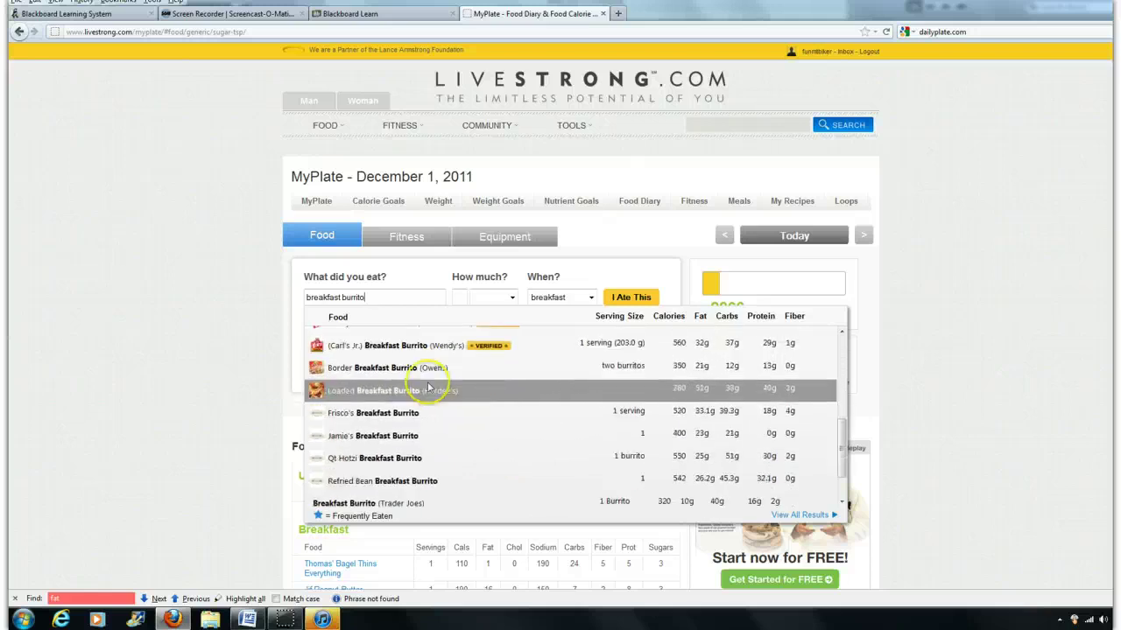
pyautogui.scroll(-1, 464, 394)
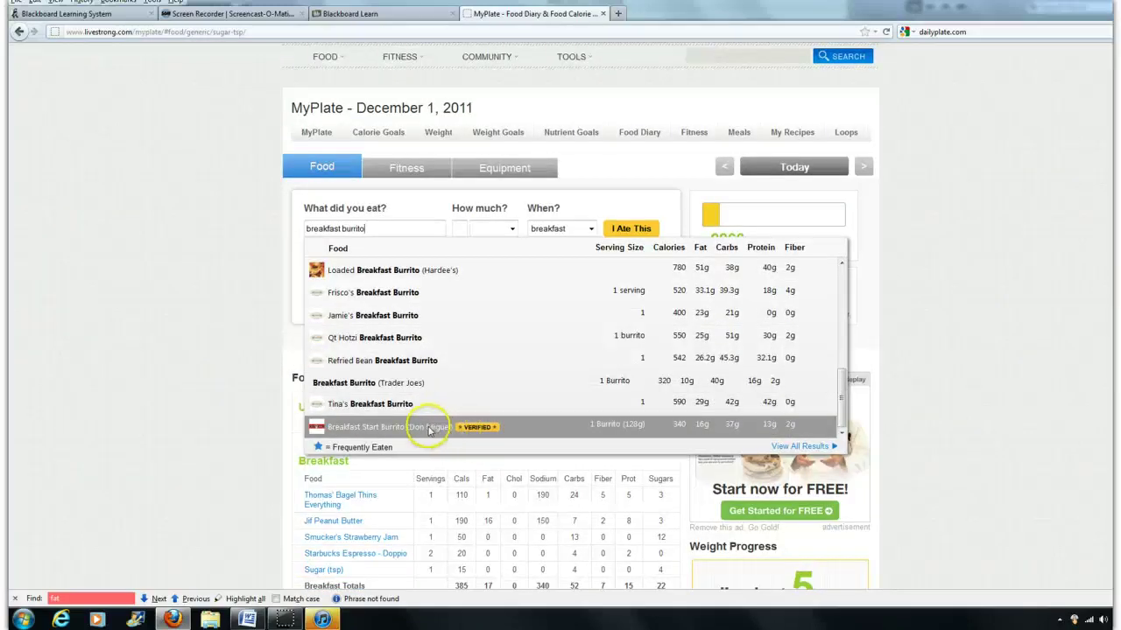
pyautogui.scroll(4, 383, 423)
pyautogui.scroll(7, 383, 422)
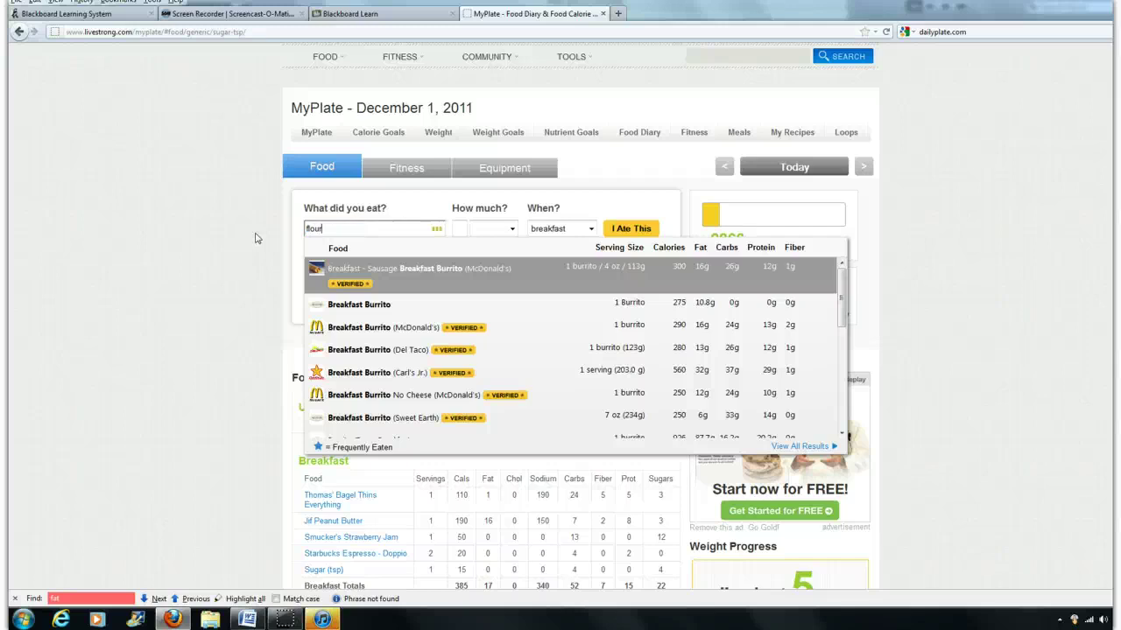
# Replace the food entry with a search for "flour tortilla" and log 1 tortilla of the generic Flour Tortilla for lunch
pyautogui.write('tort')
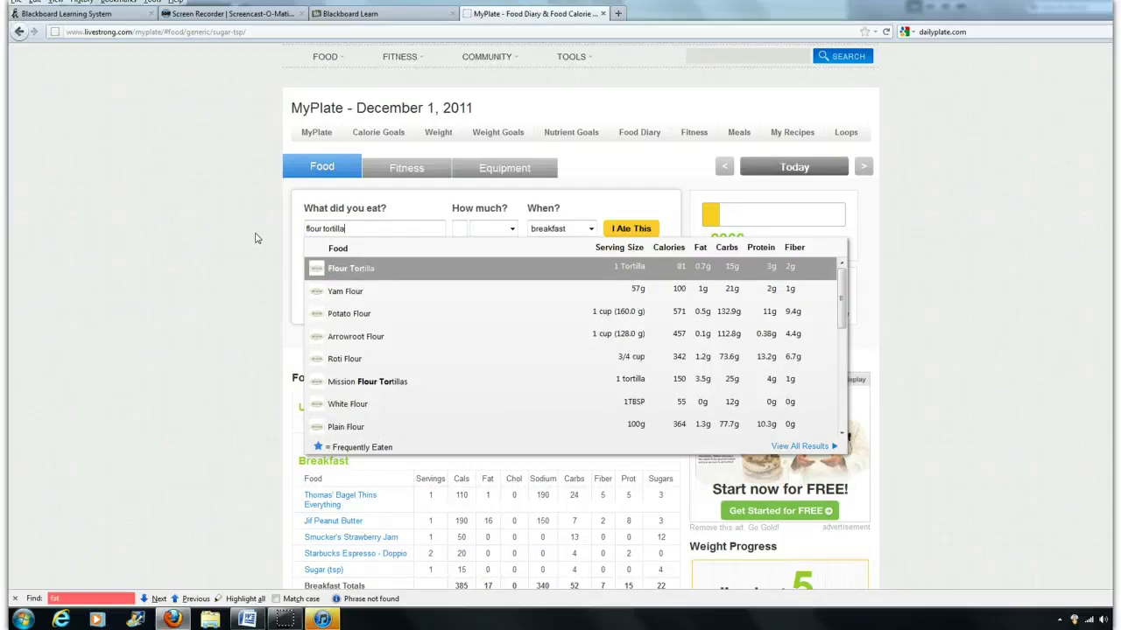
pyautogui.write('illa')
pyautogui.press('Return')
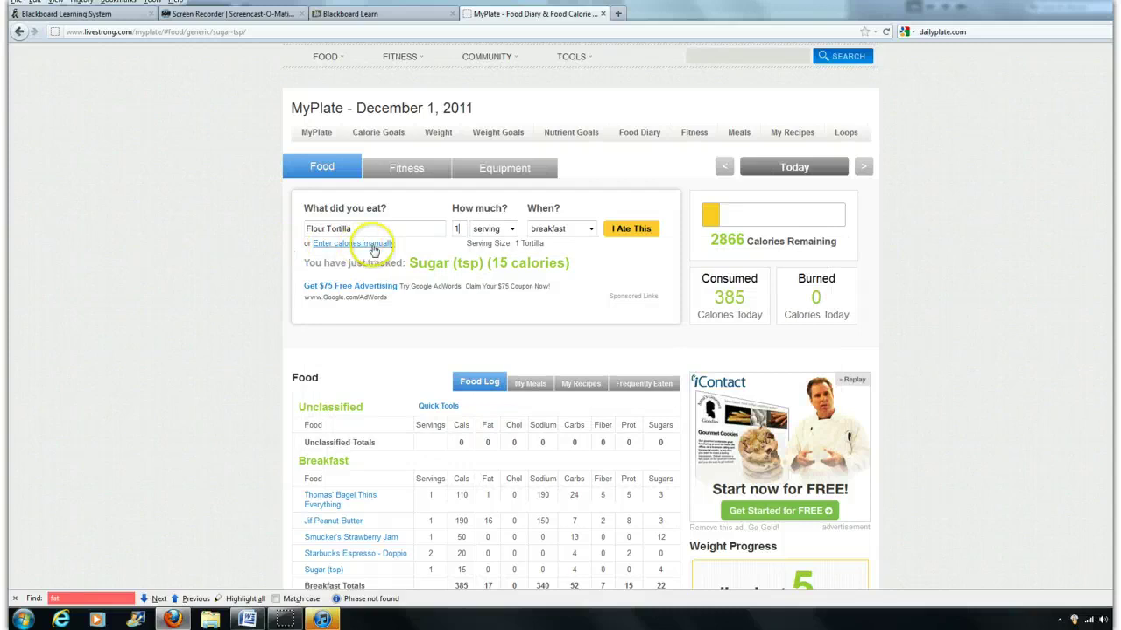
pyautogui.click(384, 228)
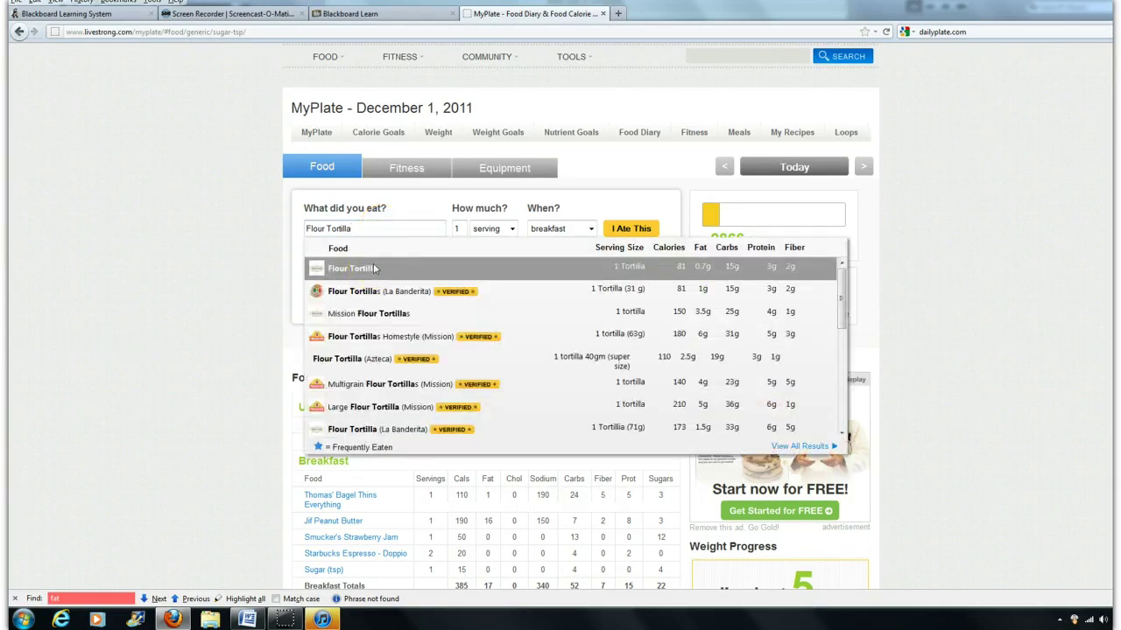
pyautogui.click(382, 273)
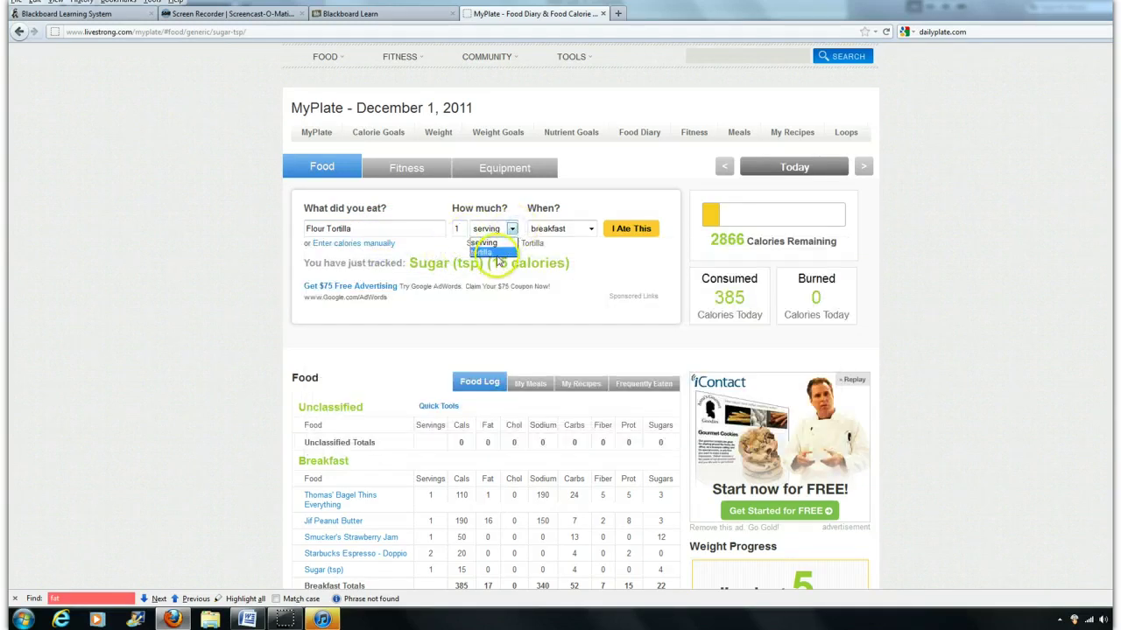
pyautogui.click(487, 252)
pyautogui.click(591, 229)
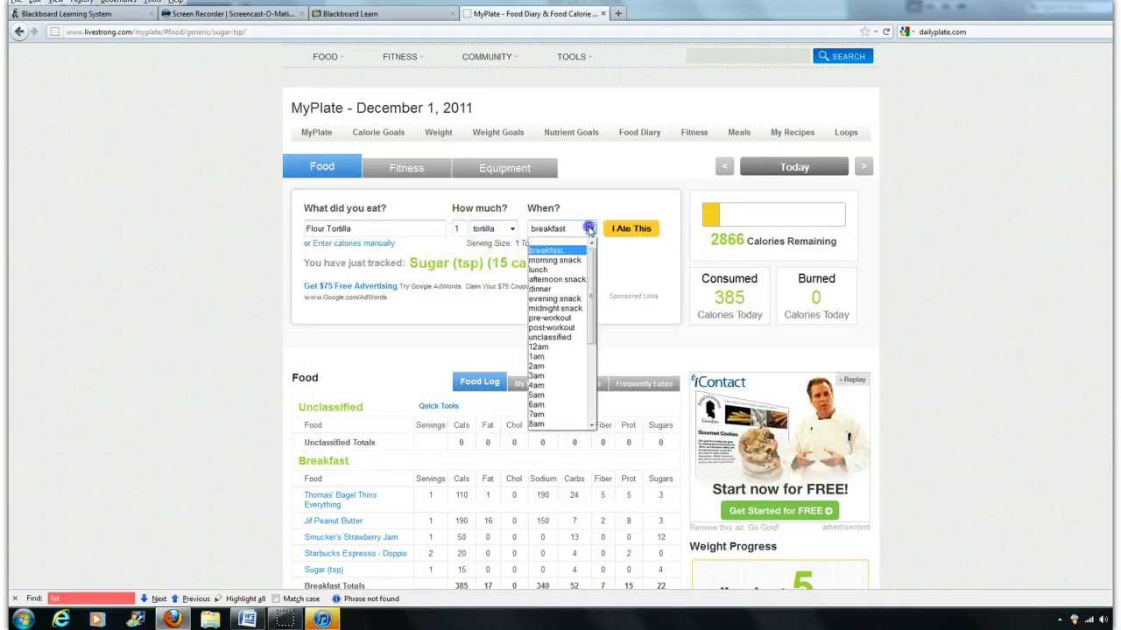
pyautogui.click(538, 269)
pyautogui.click(630, 229)
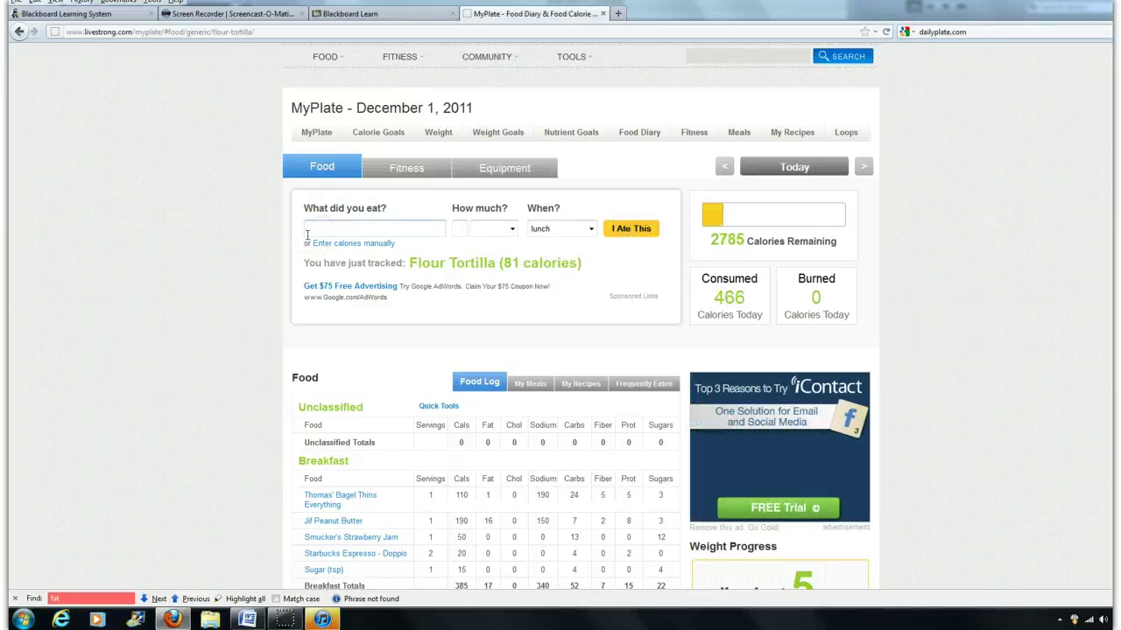
# Search for "eggs", choose the egg entry, and log 2 eggs for lunch
pyautogui.write('eggs')
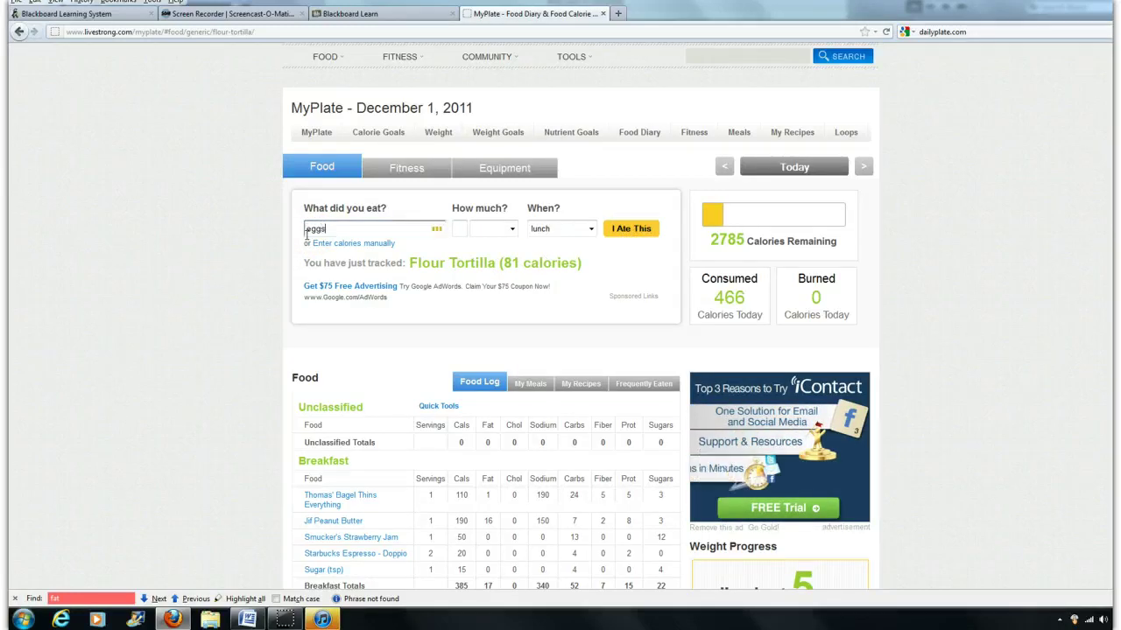
pyautogui.click(383, 265)
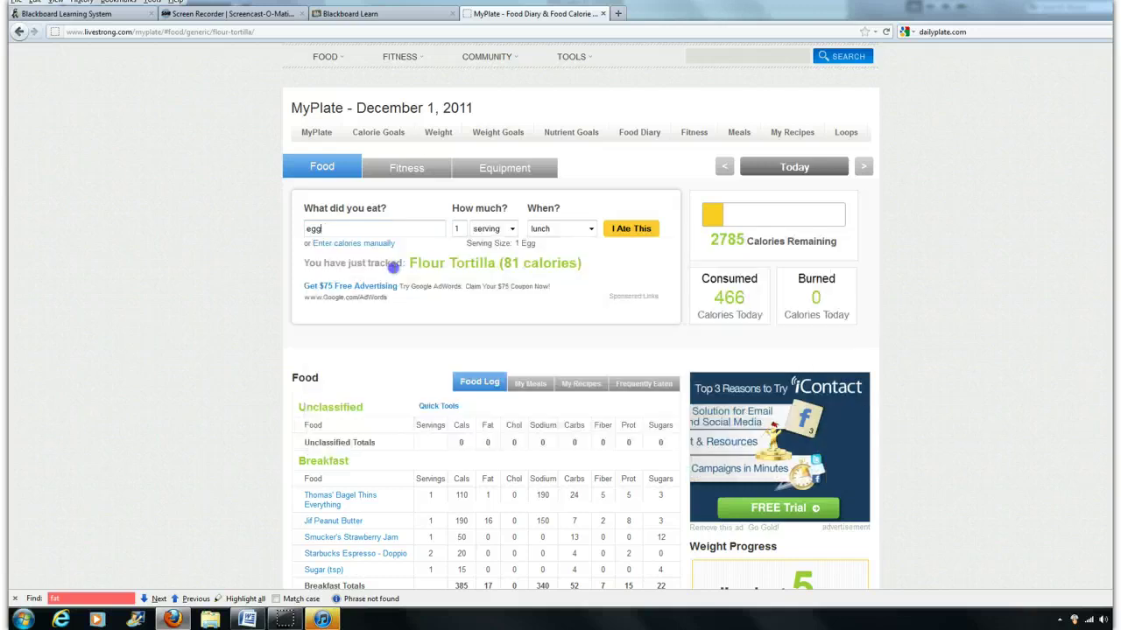
pyautogui.click(490, 229)
pyautogui.click(486, 253)
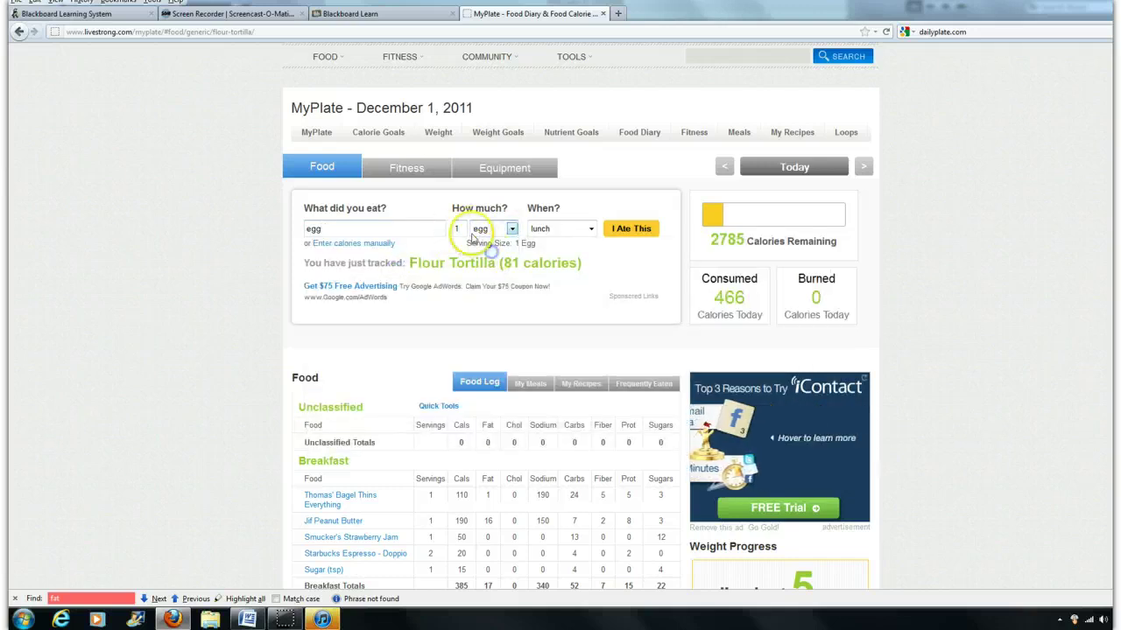
pyautogui.click(456, 228)
pyautogui.write('2')
pyautogui.click(631, 230)
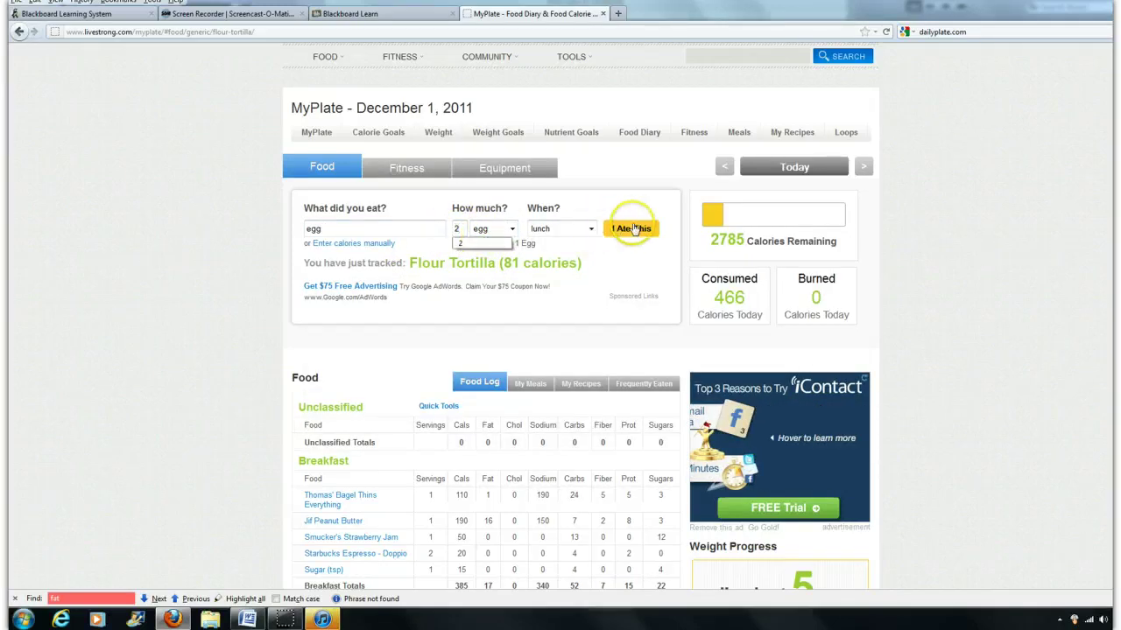
# Search for "ham", choose the Ham entry with the 3 oz (84g) serving size, and log 3 oz for lunch
pyautogui.click(327, 229)
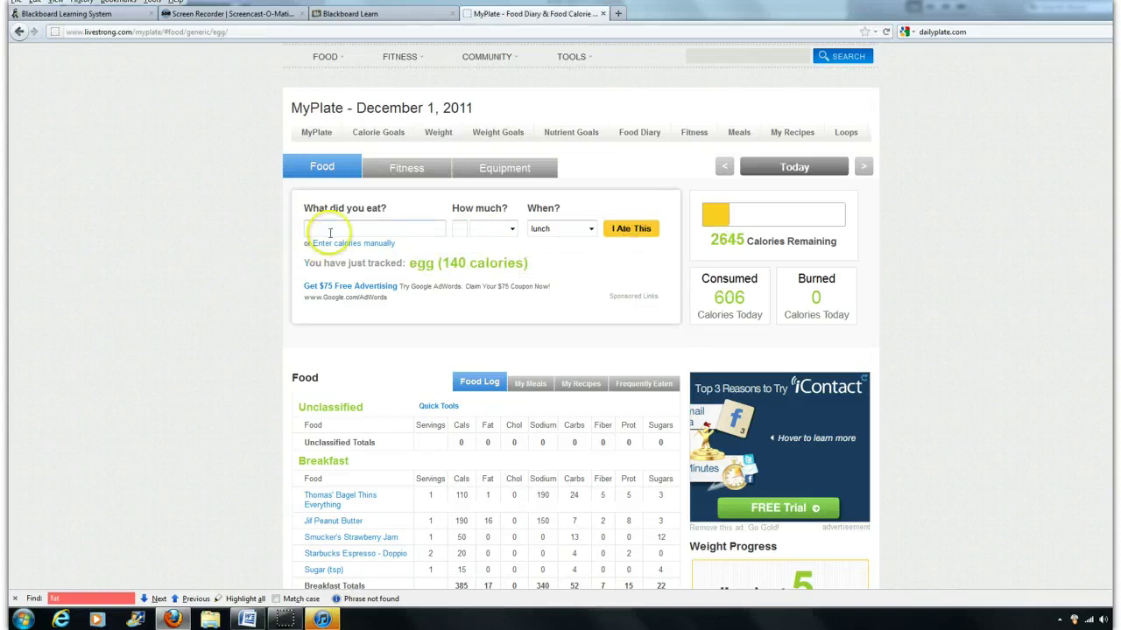
pyautogui.write('ham')
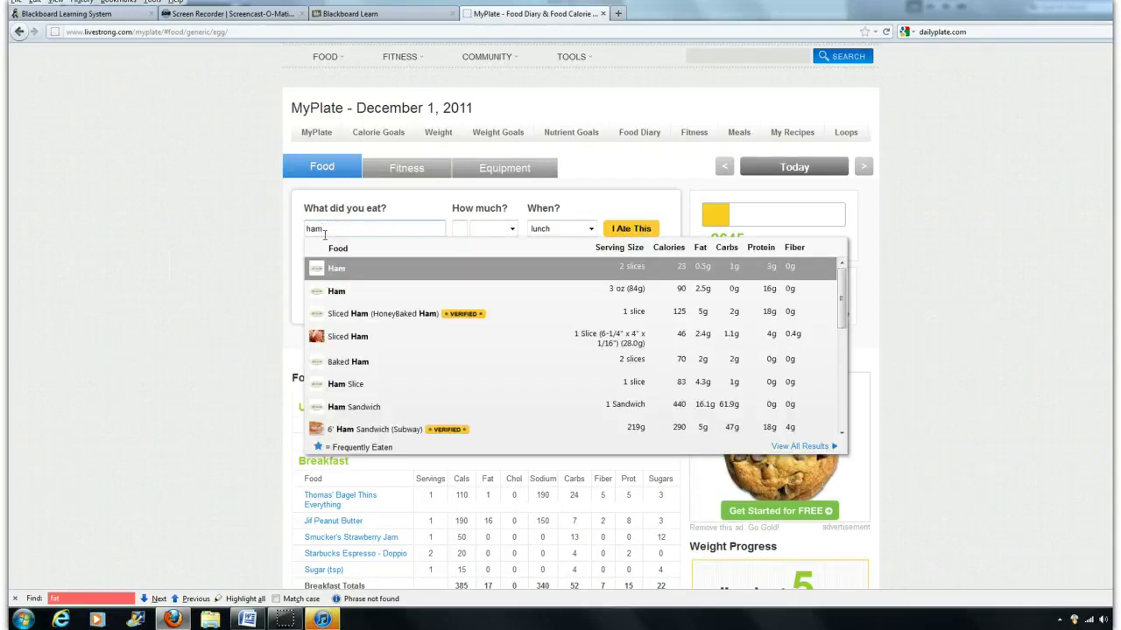
pyautogui.click(351, 276)
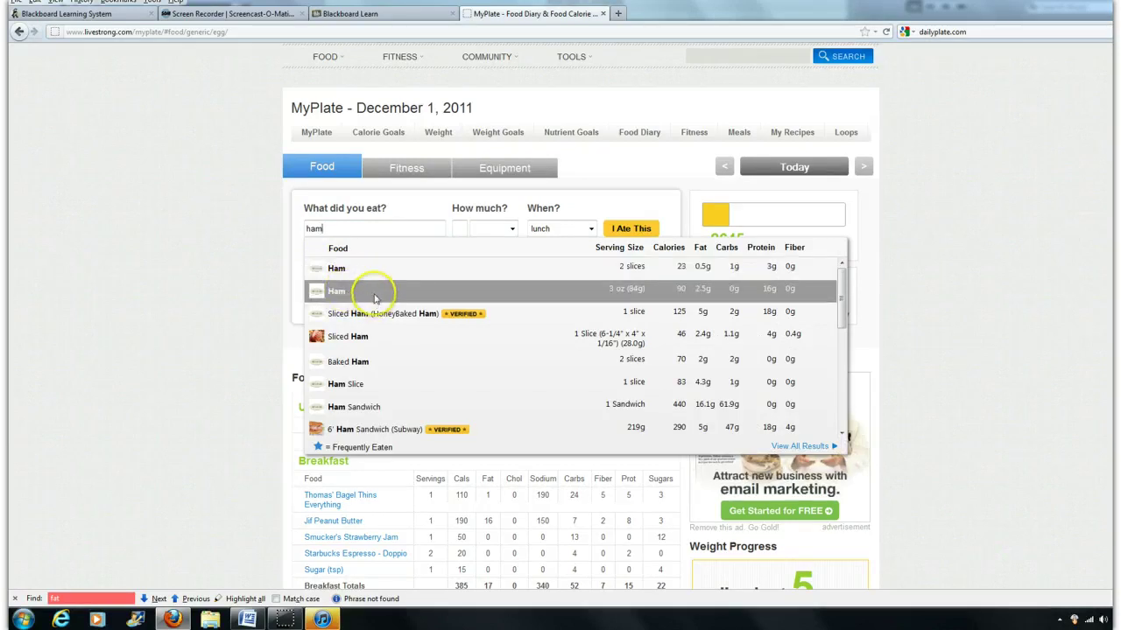
pyautogui.click(375, 299)
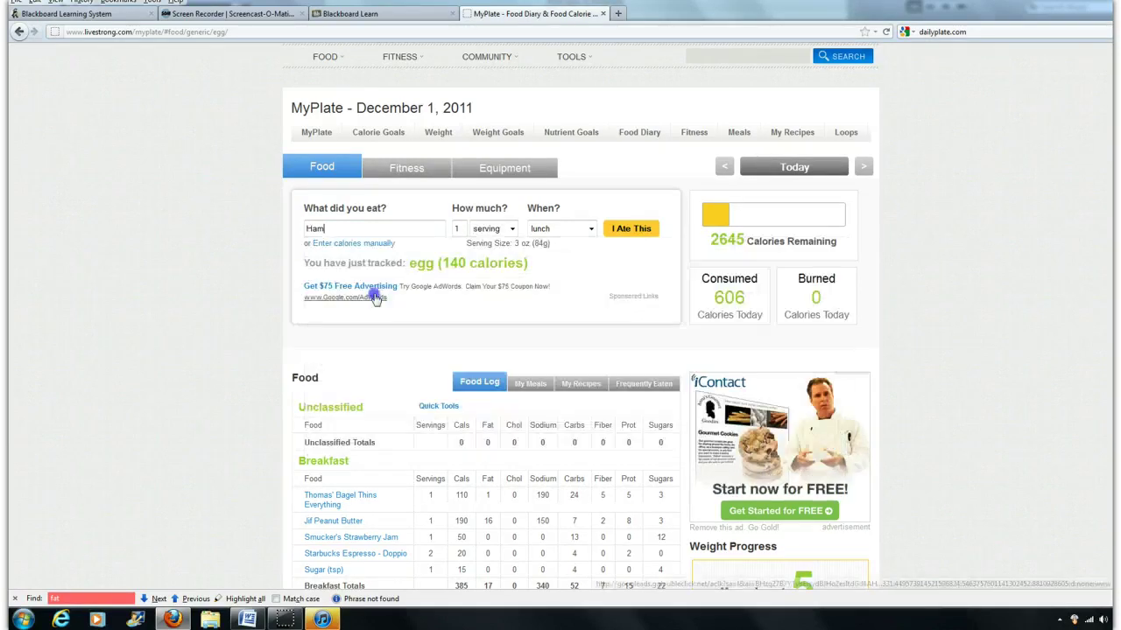
pyautogui.click(473, 226)
pyautogui.click(512, 228)
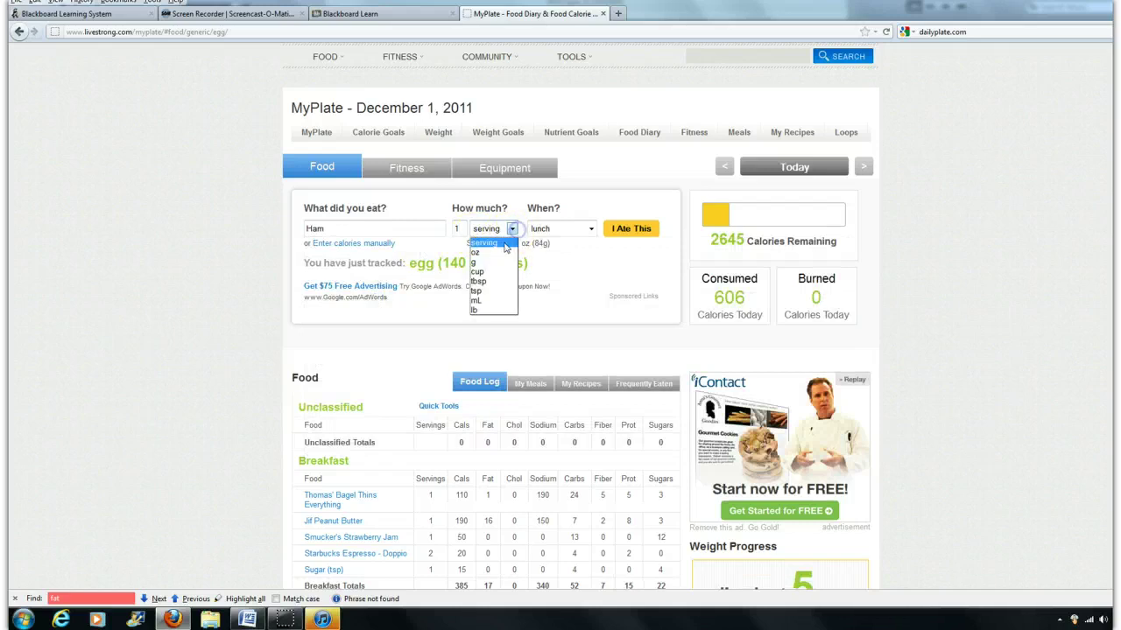
pyautogui.click(496, 254)
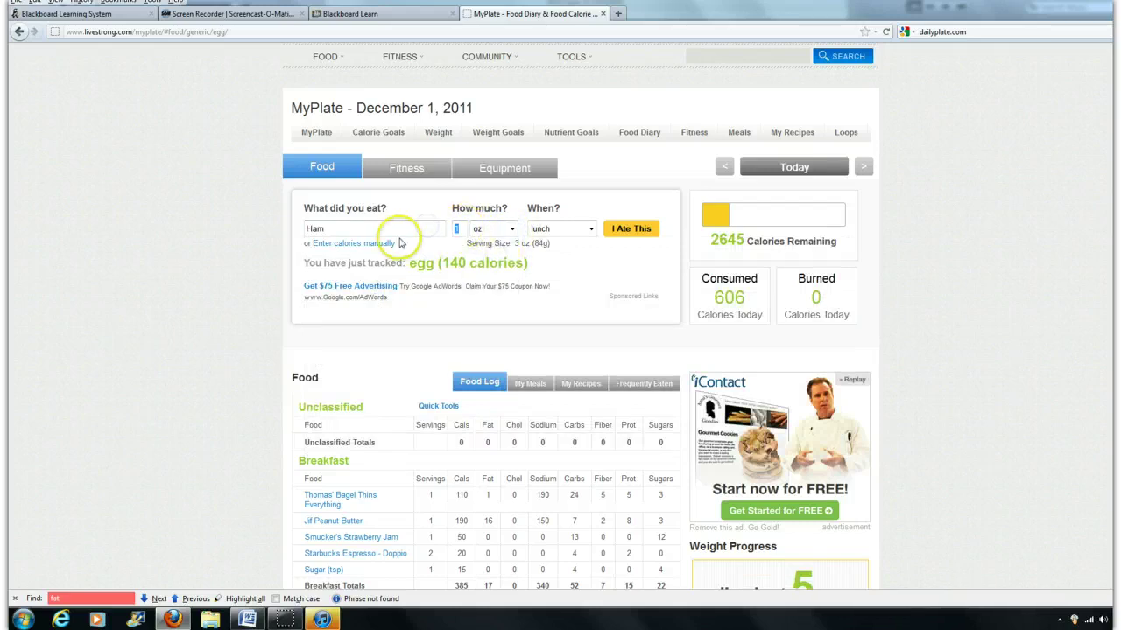
pyautogui.write('3')
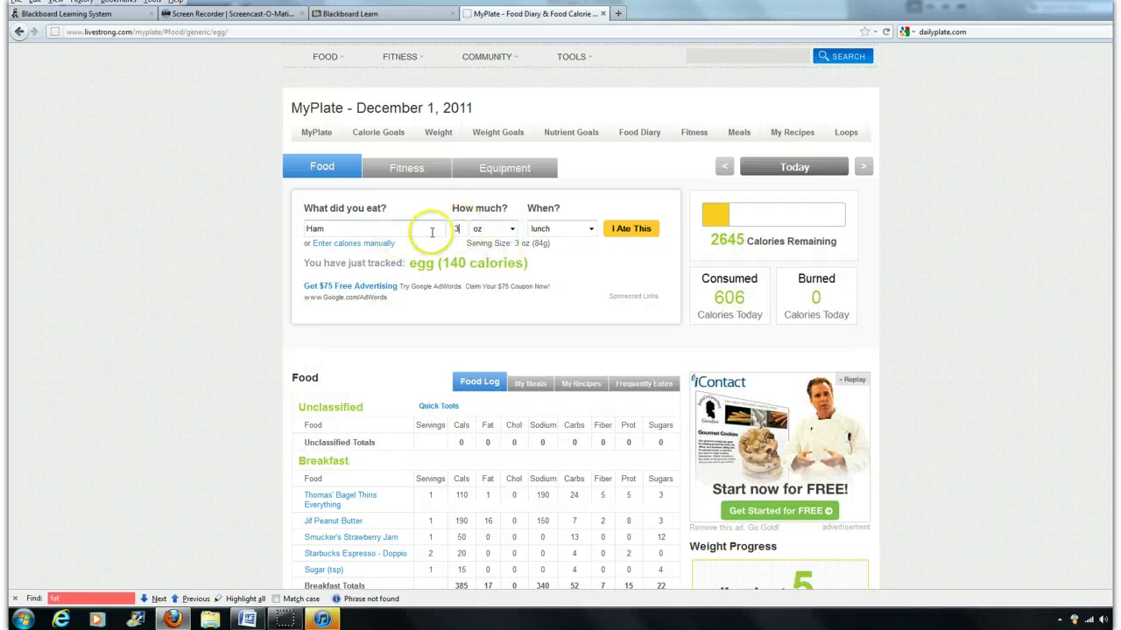
pyautogui.click(643, 229)
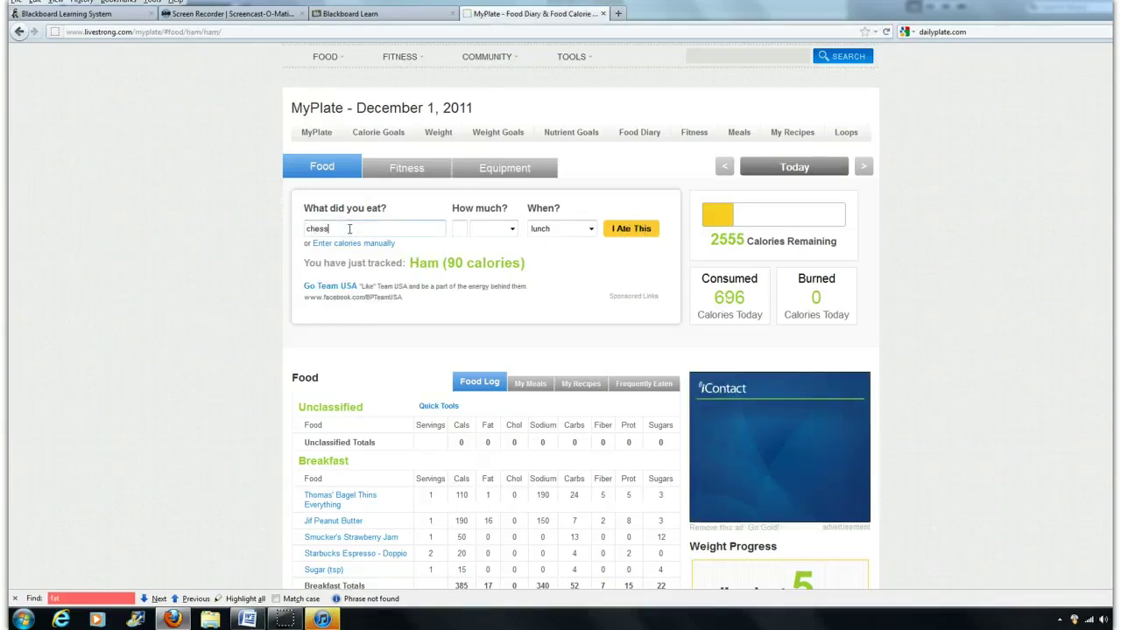
# Correct the food search to "cheese", choose "Cheese, Cheddar" with the 1 oz serving size, and log 3 oz for lunch
pyautogui.press('BackSpace')
pyautogui.press('BackSpace')
pyautogui.write('es')
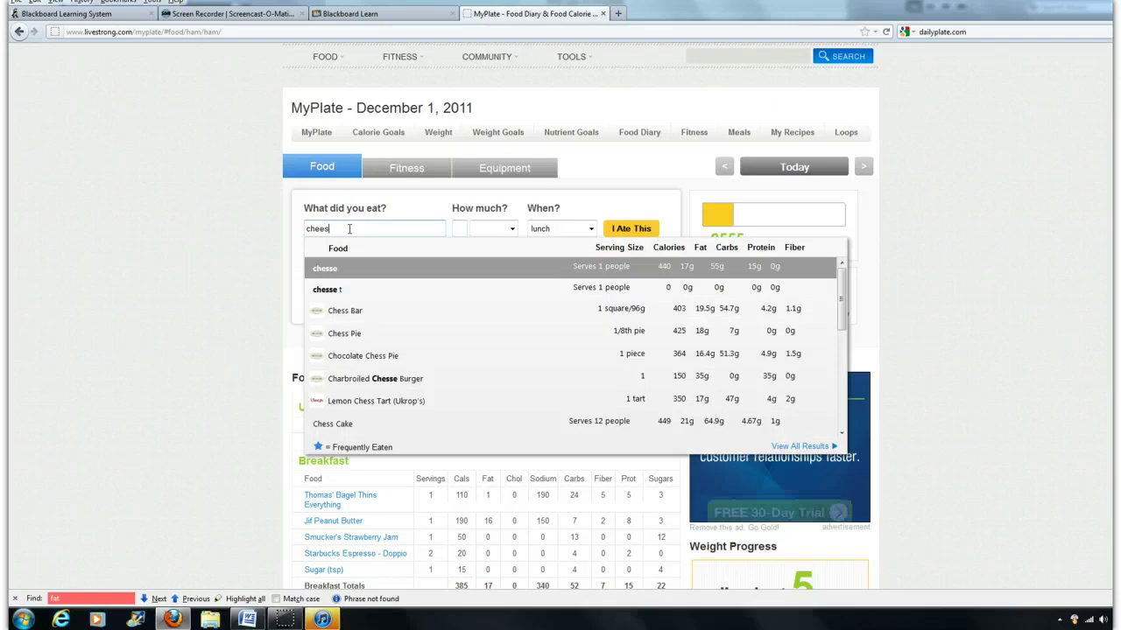
pyautogui.write('e')
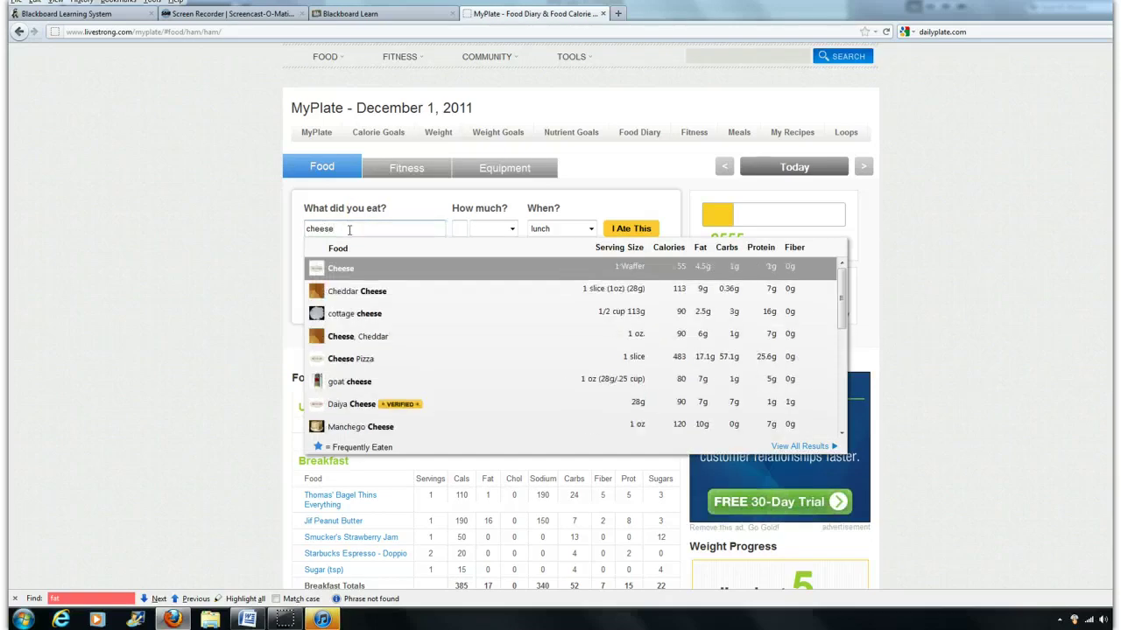
pyautogui.click(383, 335)
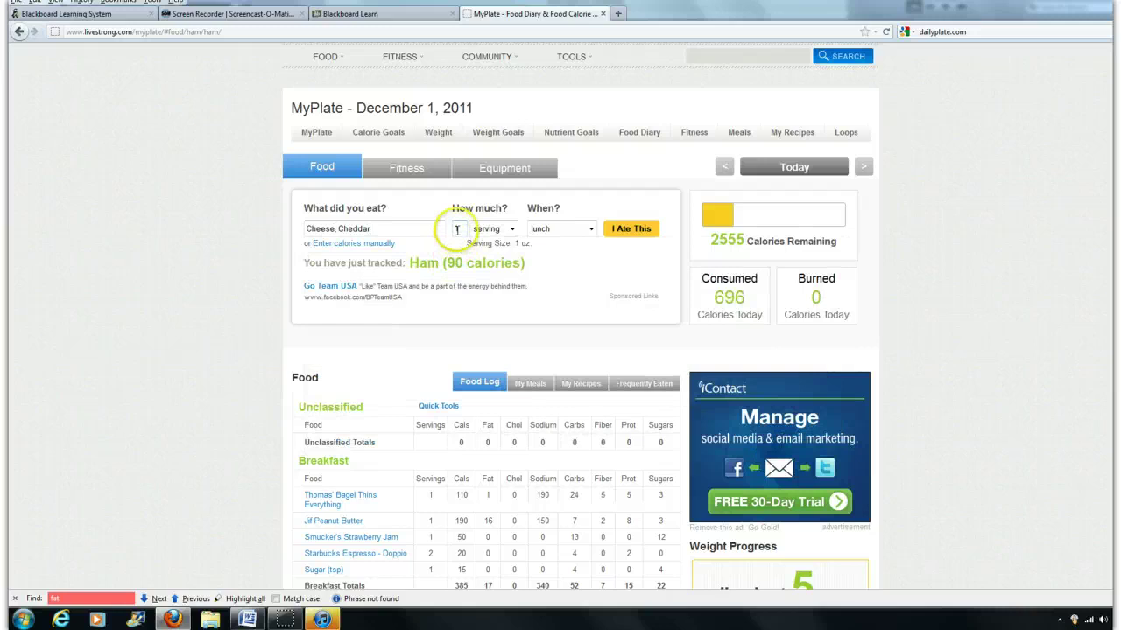
pyautogui.click(512, 229)
pyautogui.click(495, 253)
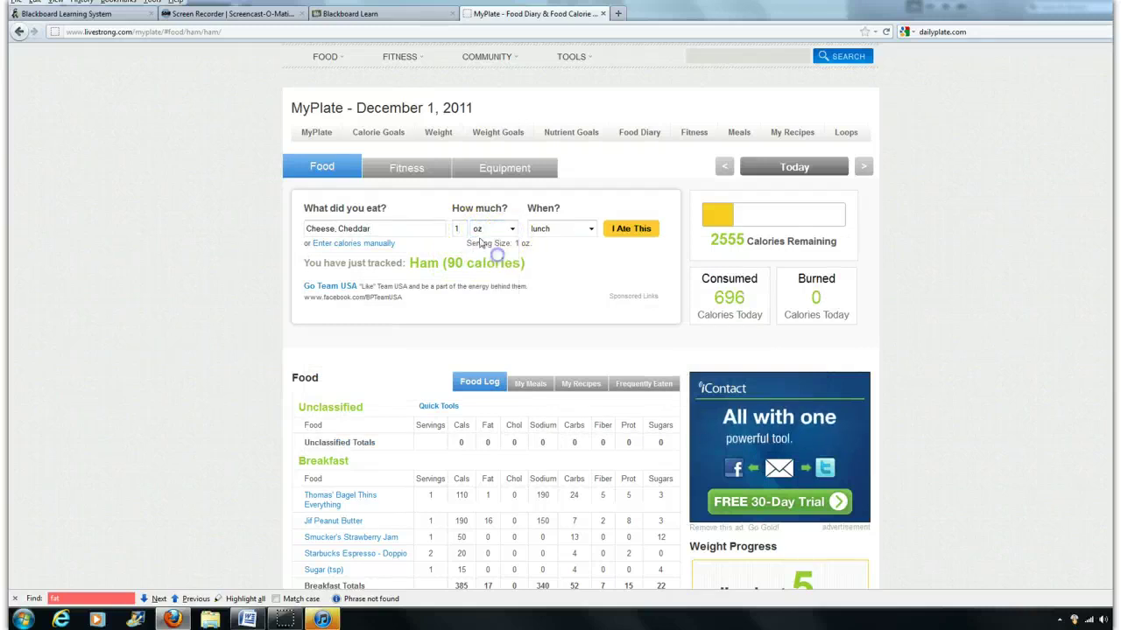
pyautogui.write('3')
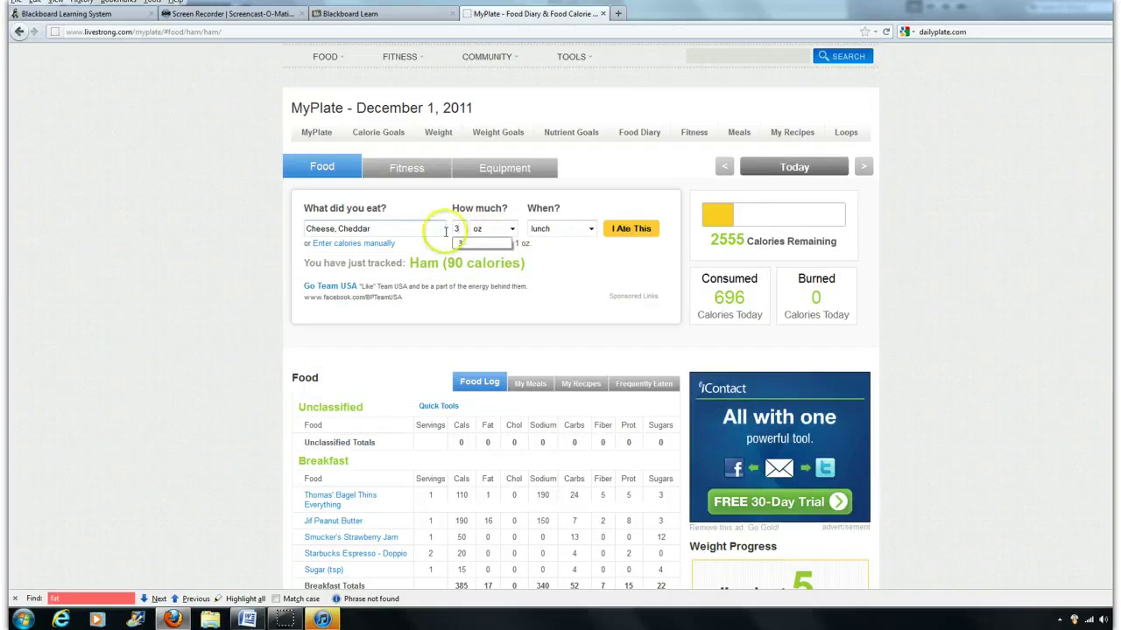
pyautogui.click(553, 257)
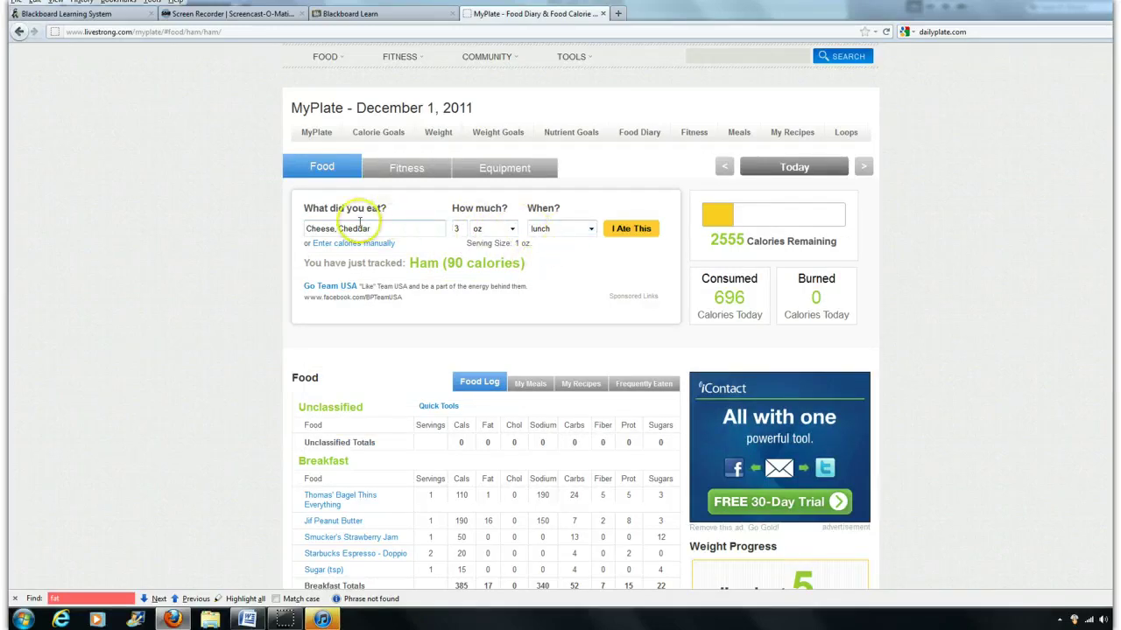
pyautogui.click(645, 231)
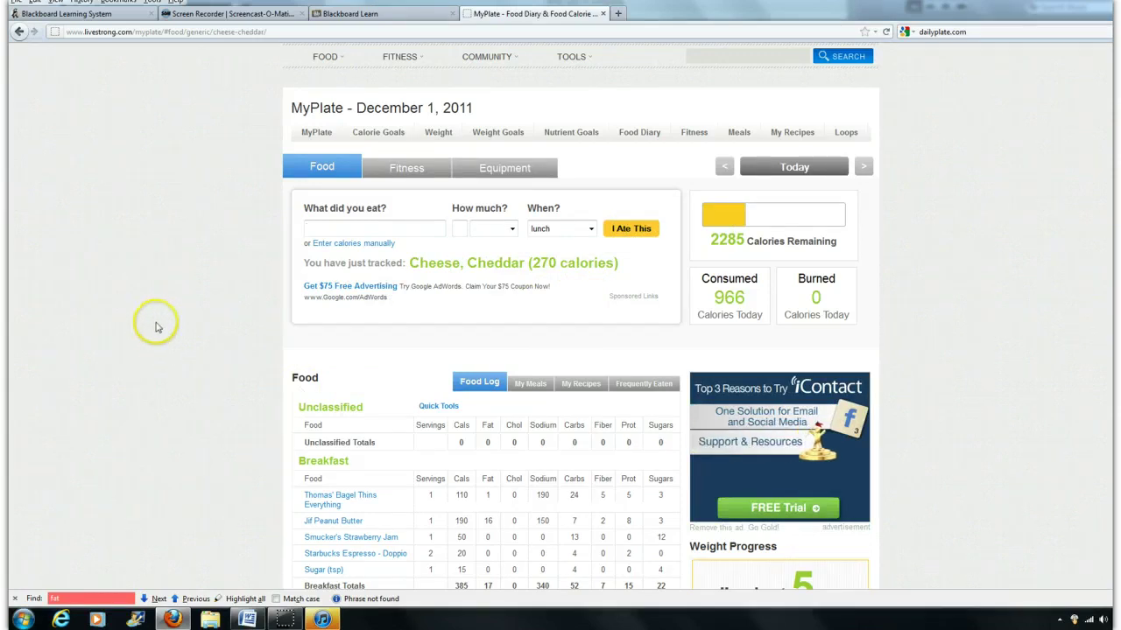
# Search for "salsa", choose the Fresh Salsa entry, and log 2 tbsp for lunch
pyautogui.click(349, 228)
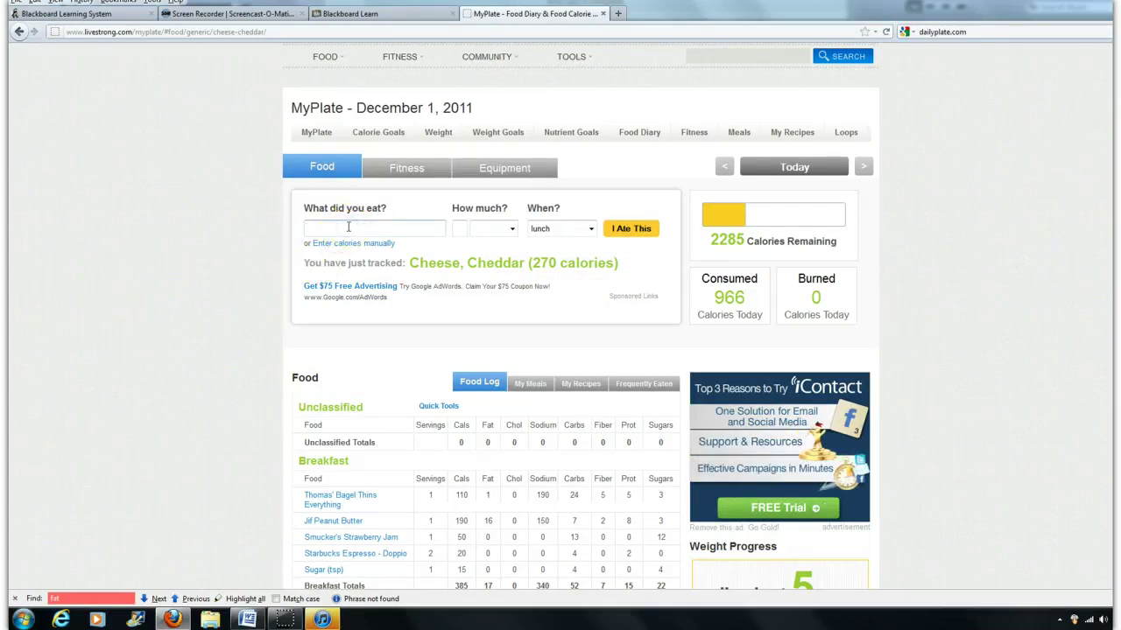
pyautogui.write('salsa')
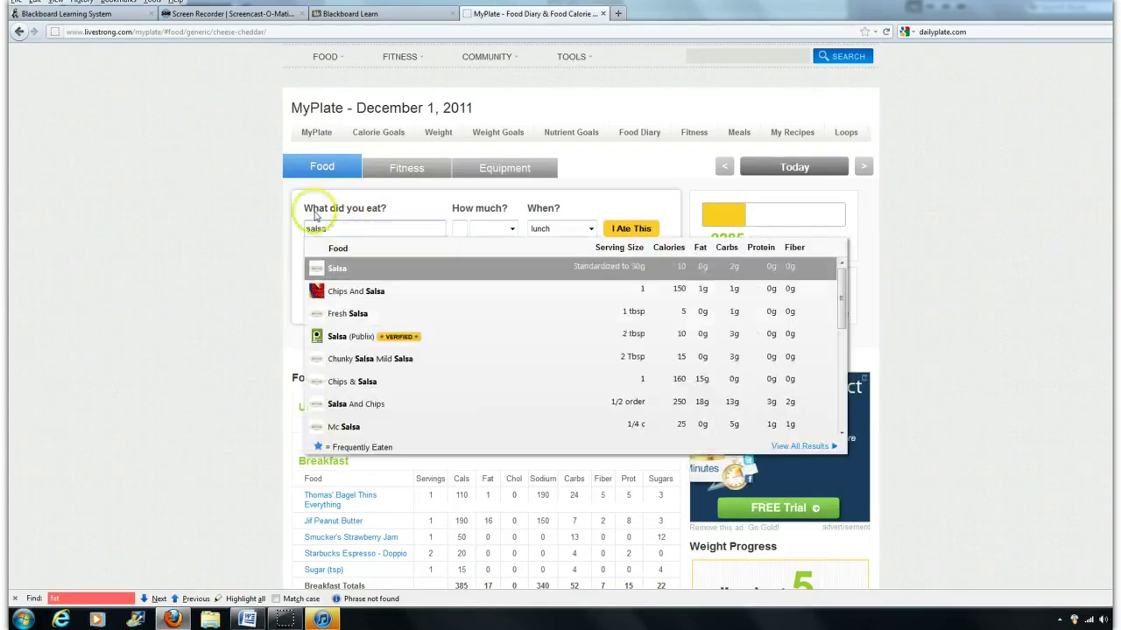
pyautogui.click(355, 323)
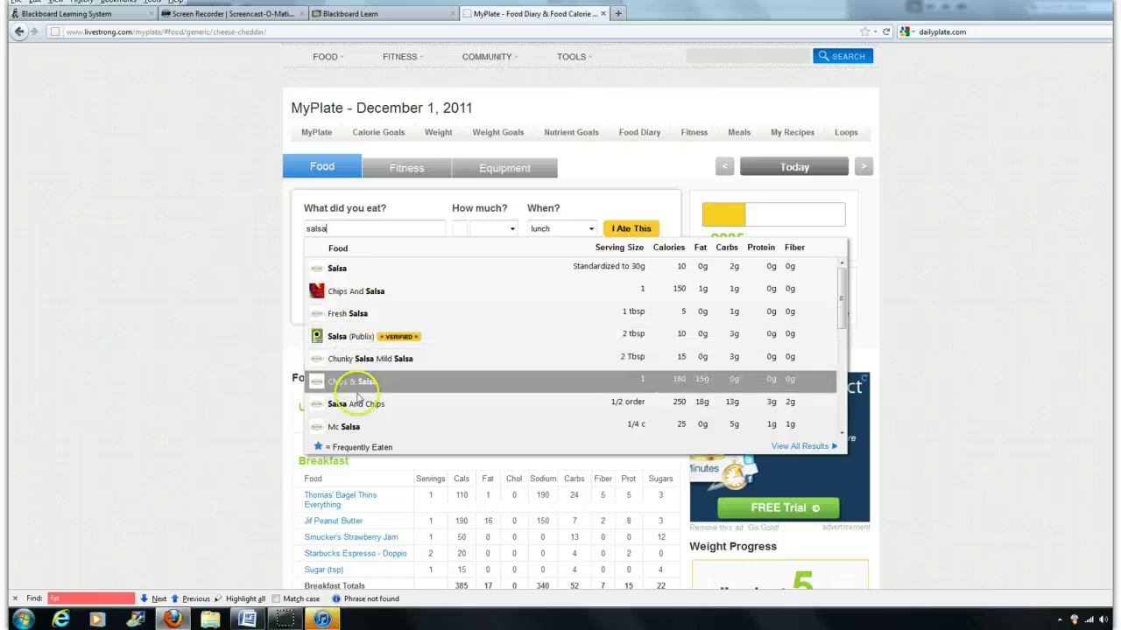
pyautogui.click(347, 317)
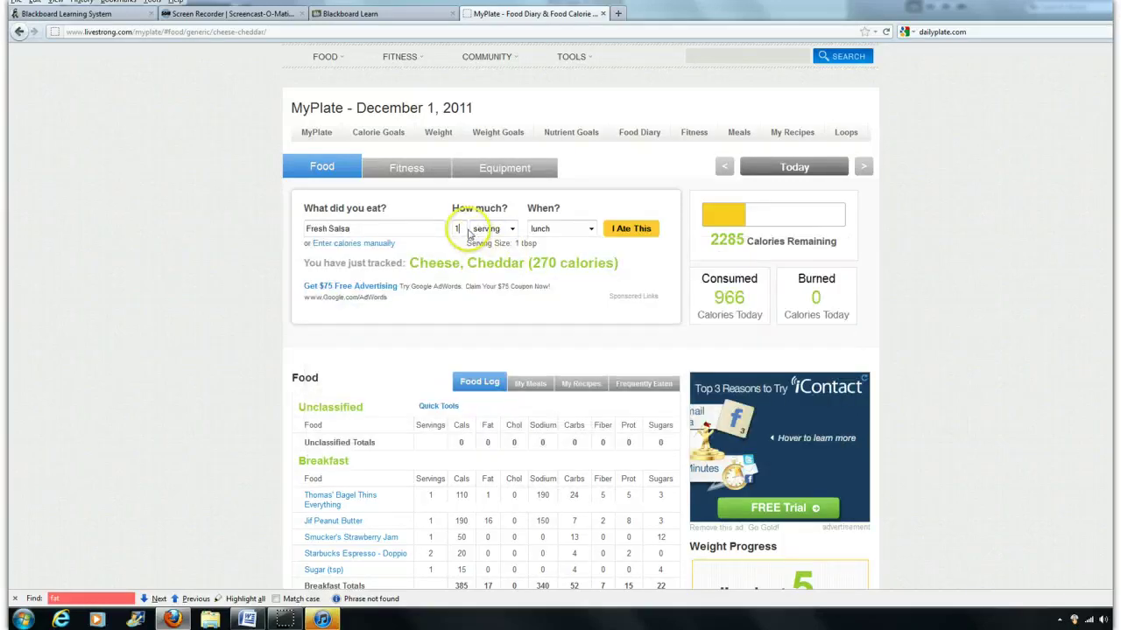
pyautogui.write('2')
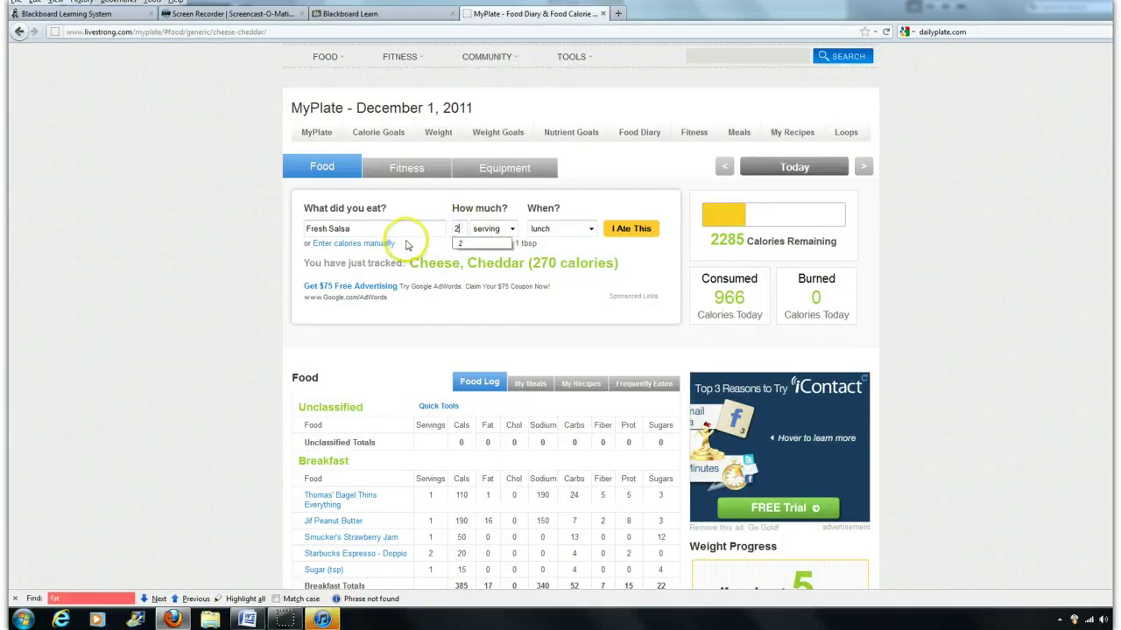
pyautogui.click(510, 229)
pyautogui.click(478, 252)
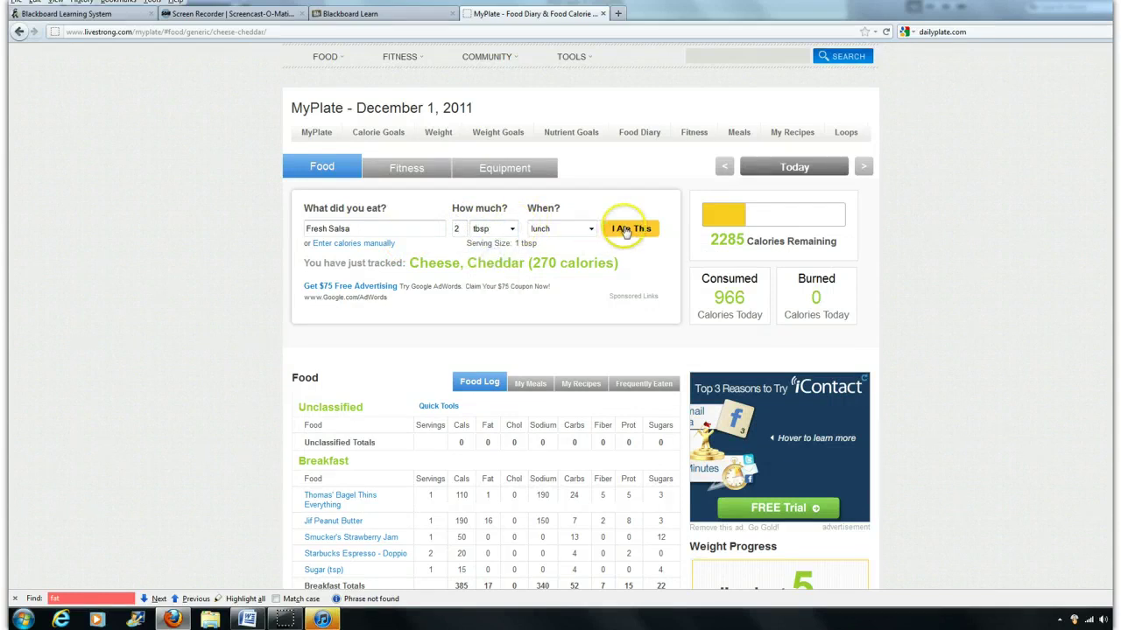
pyautogui.click(630, 228)
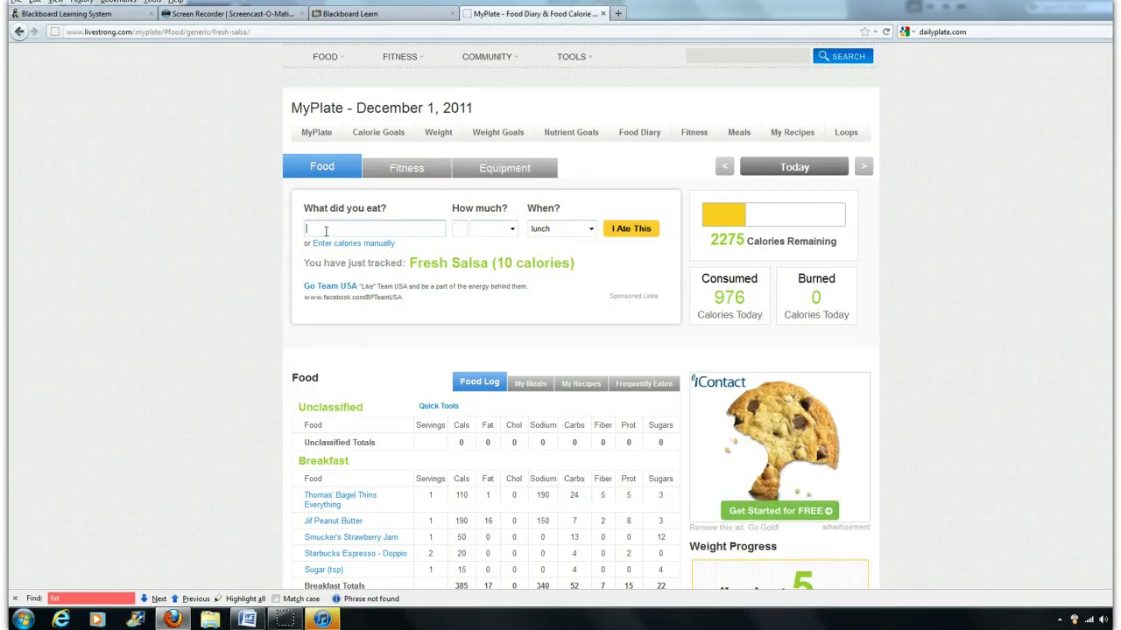
# Search for "lemonade", choose the generic 1 cup (8 fl oz) Lemonade, and log the equivalent of 1.5 servings in ounces for lunch
pyautogui.write('lemonade')
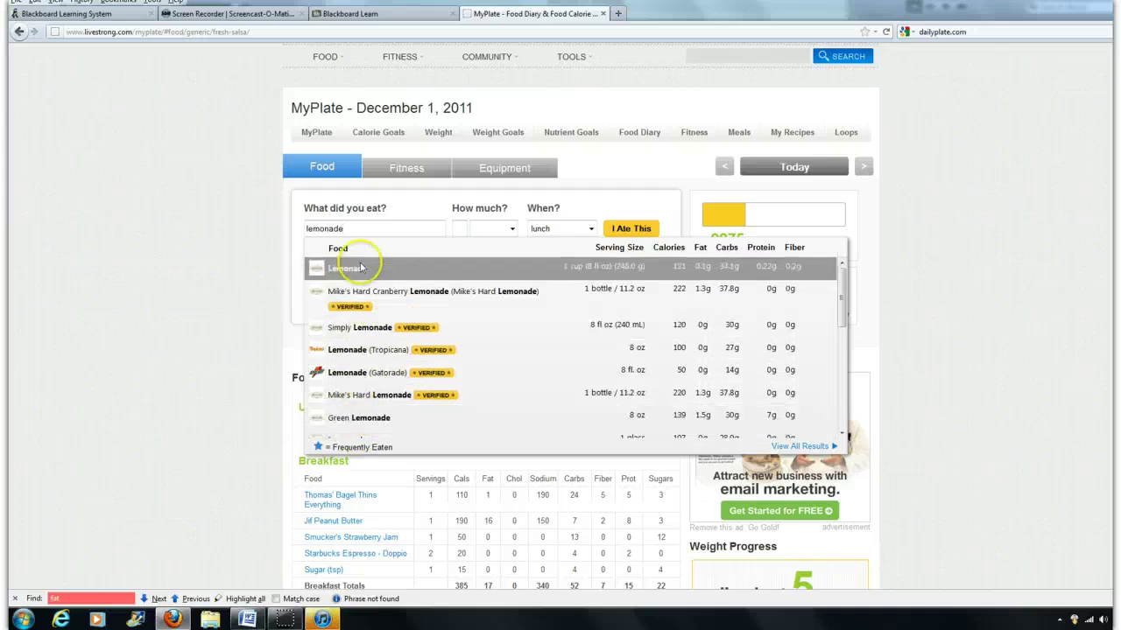
pyautogui.scroll(-1, 368, 331)
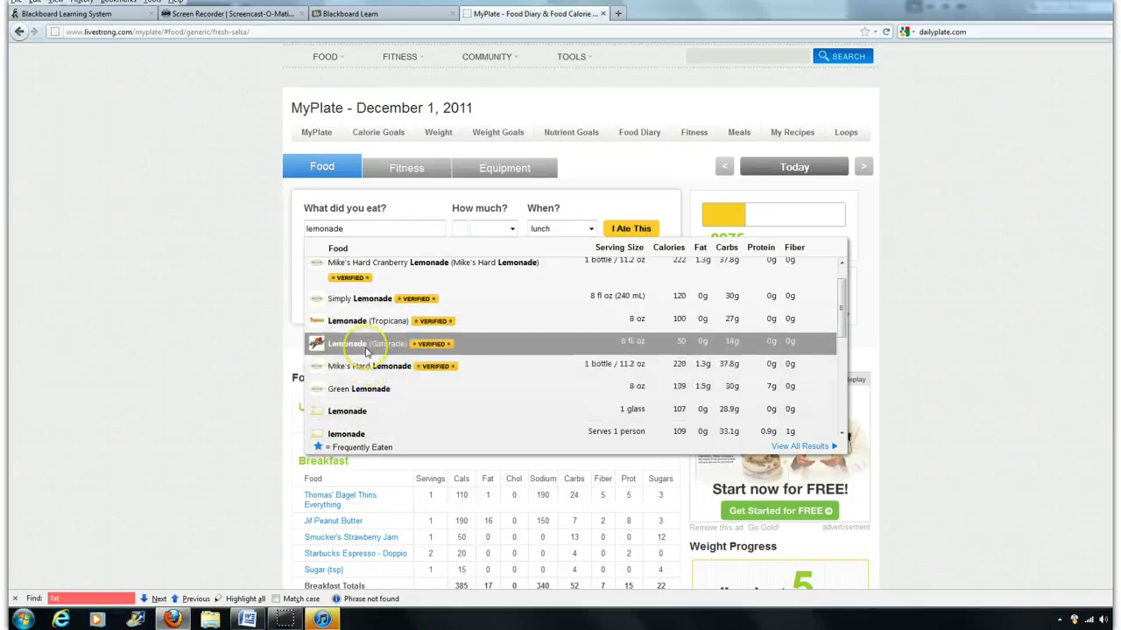
pyautogui.scroll(3, 370, 326)
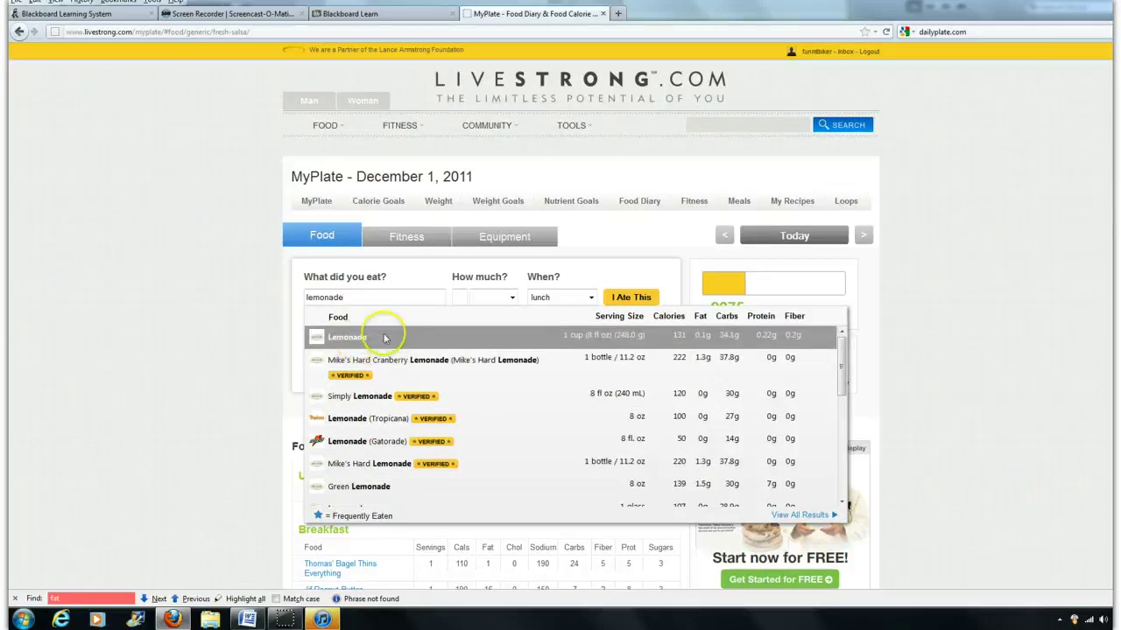
pyautogui.click(371, 340)
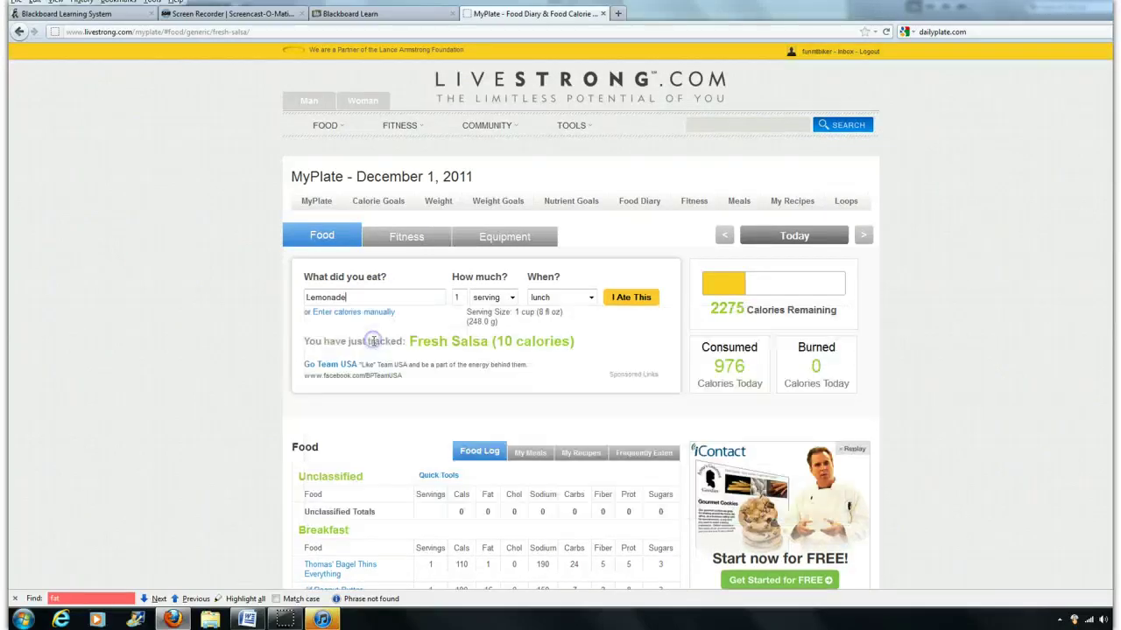
pyautogui.click(512, 297)
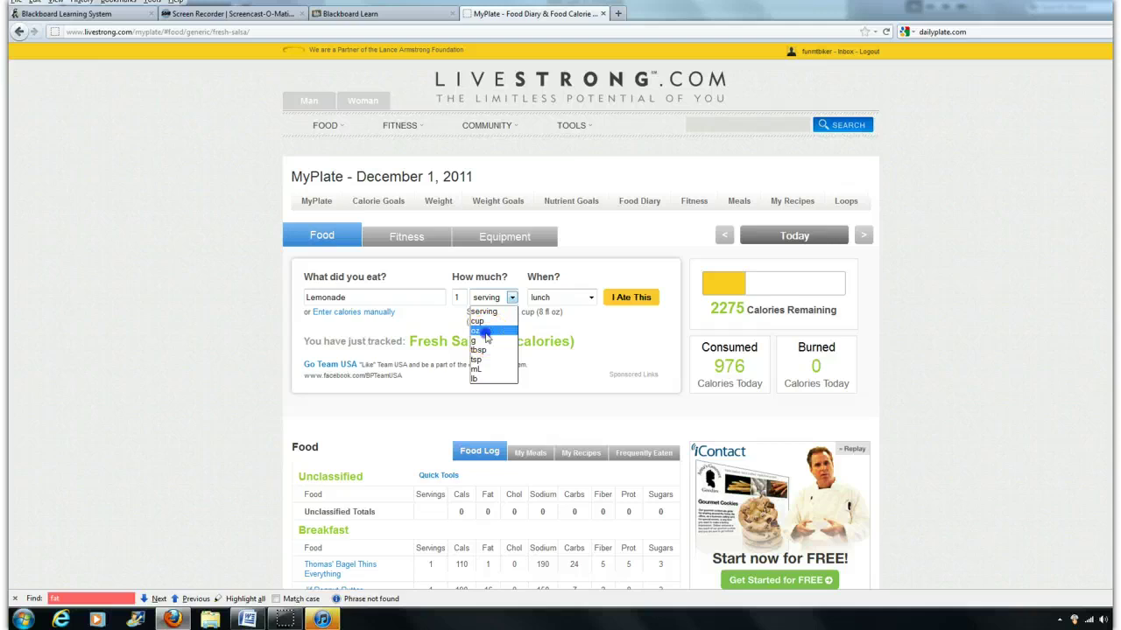
pyautogui.click(492, 332)
pyautogui.doubleClick(461, 297)
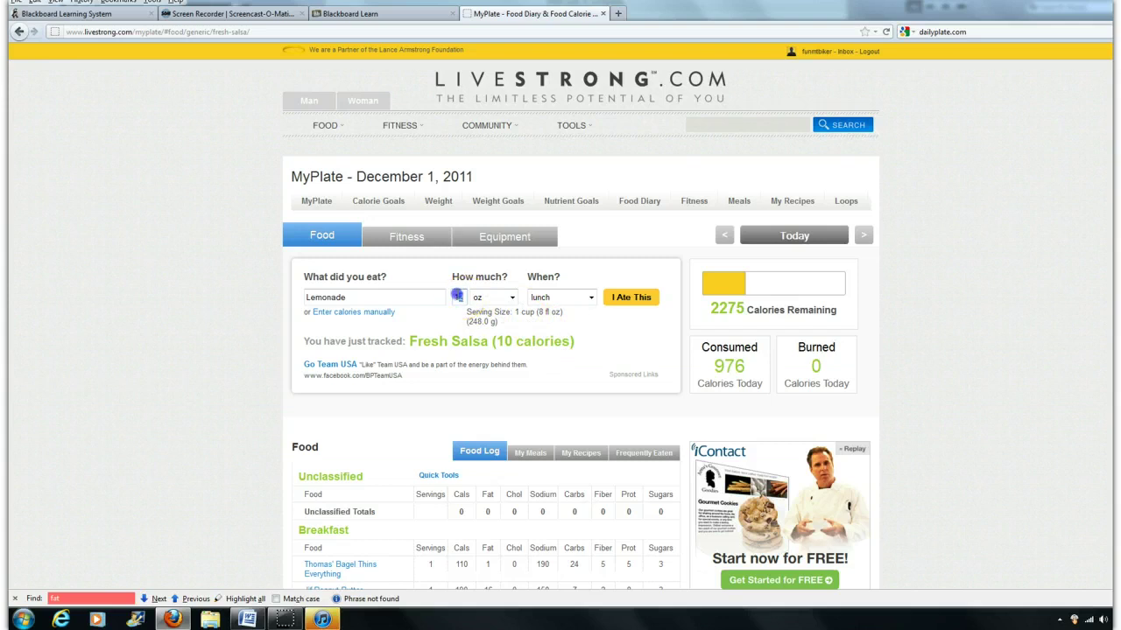
pyautogui.doubleClick(458, 297)
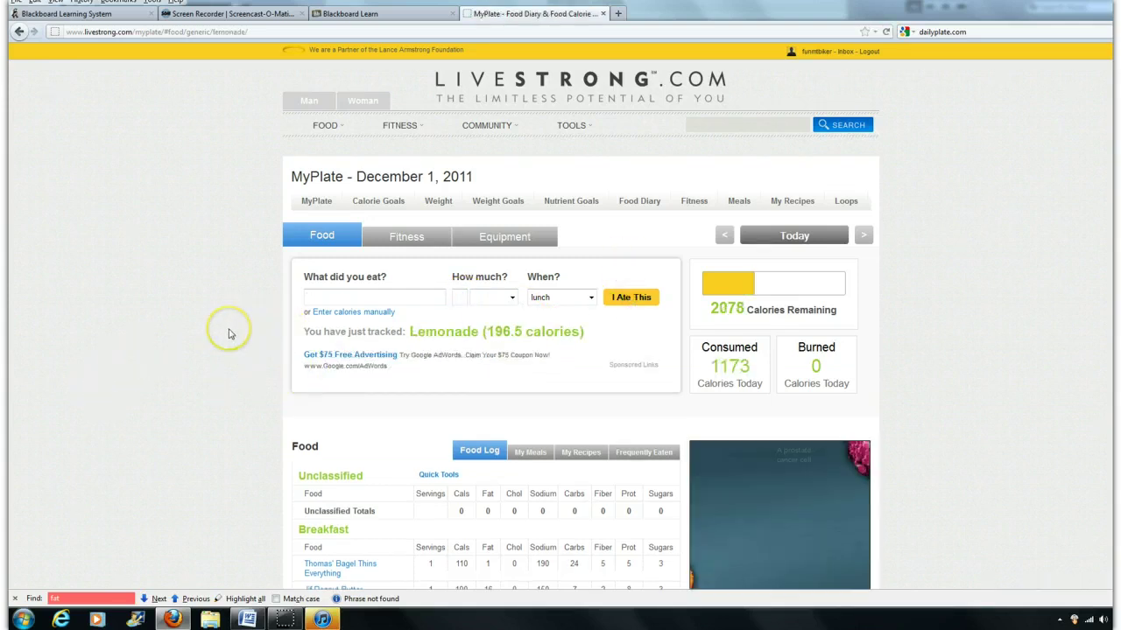
# Review the breakfast and lunch log, then compare the Daily Intake Totals with the Recommended Daily Allowance row
pyautogui.scroll(-4, 231, 334)
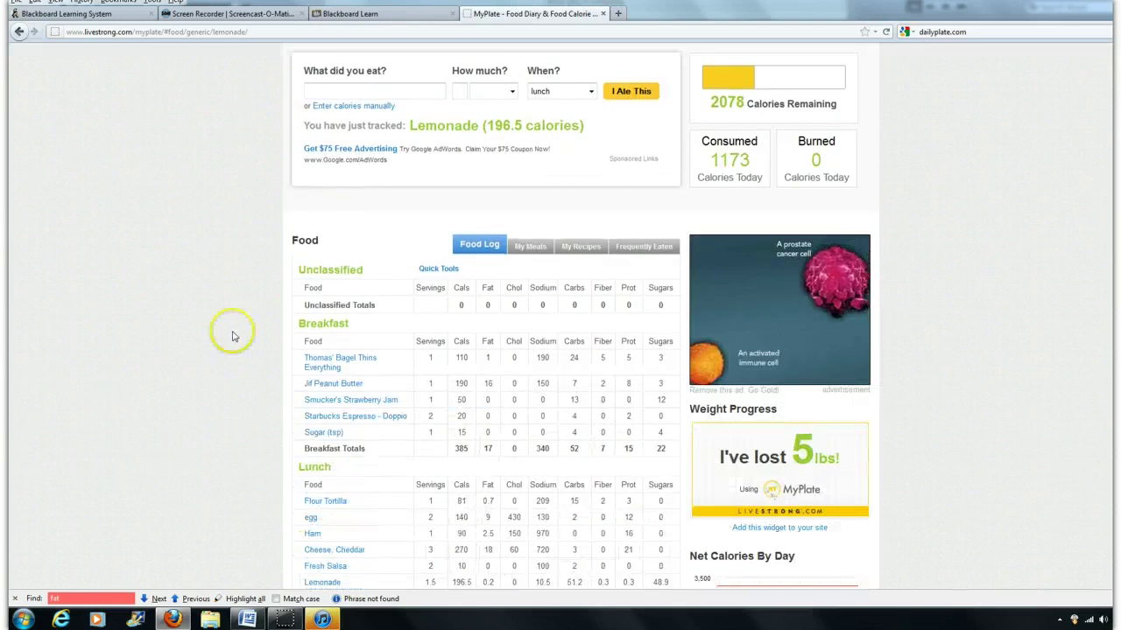
pyautogui.scroll(-3, 233, 336)
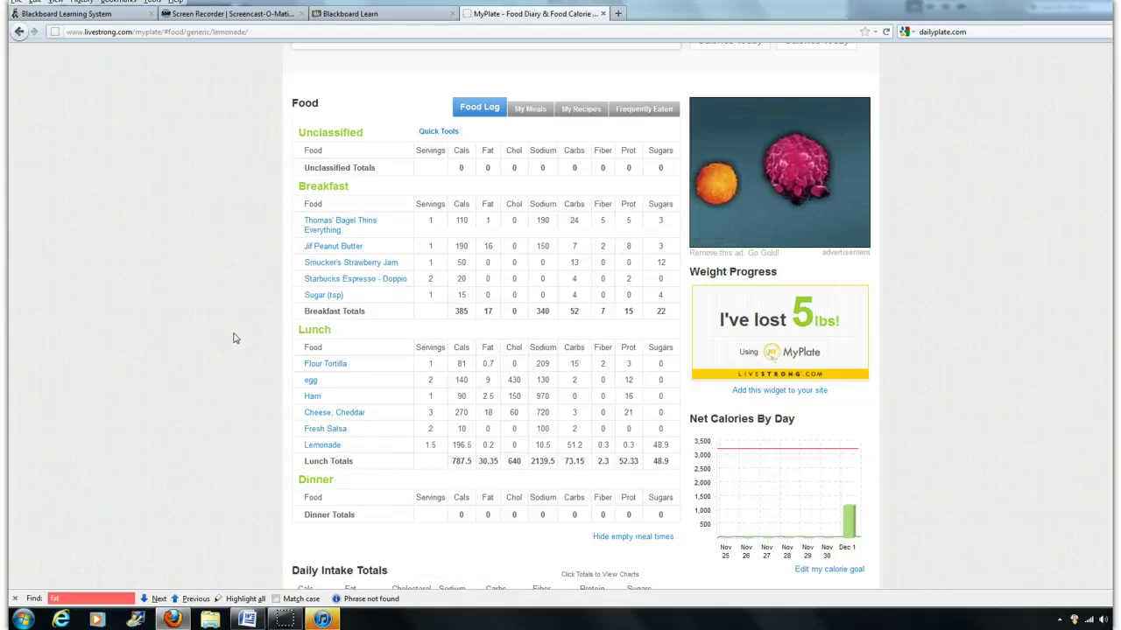
pyautogui.scroll(4, 233, 338)
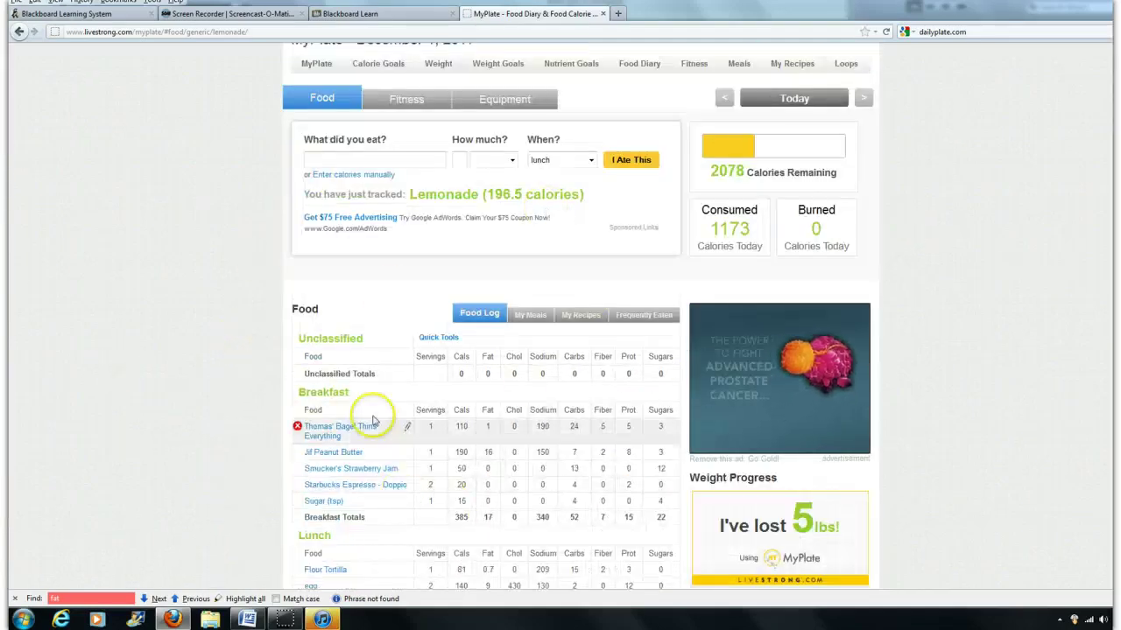
pyautogui.scroll(-7, 372, 420)
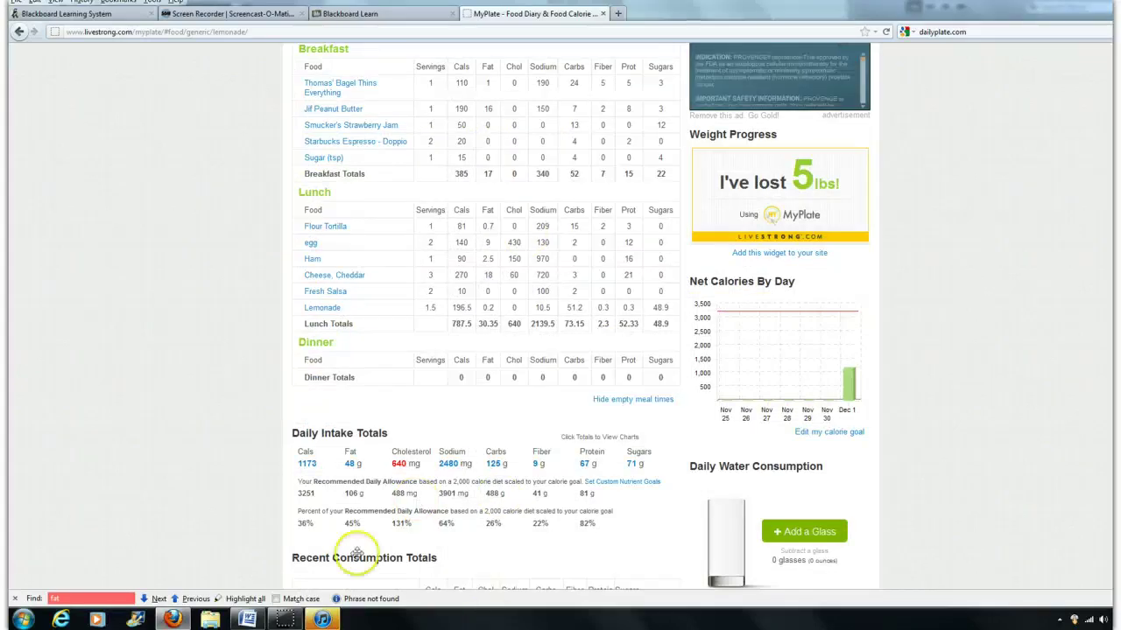
pyautogui.scroll(-2, 357, 553)
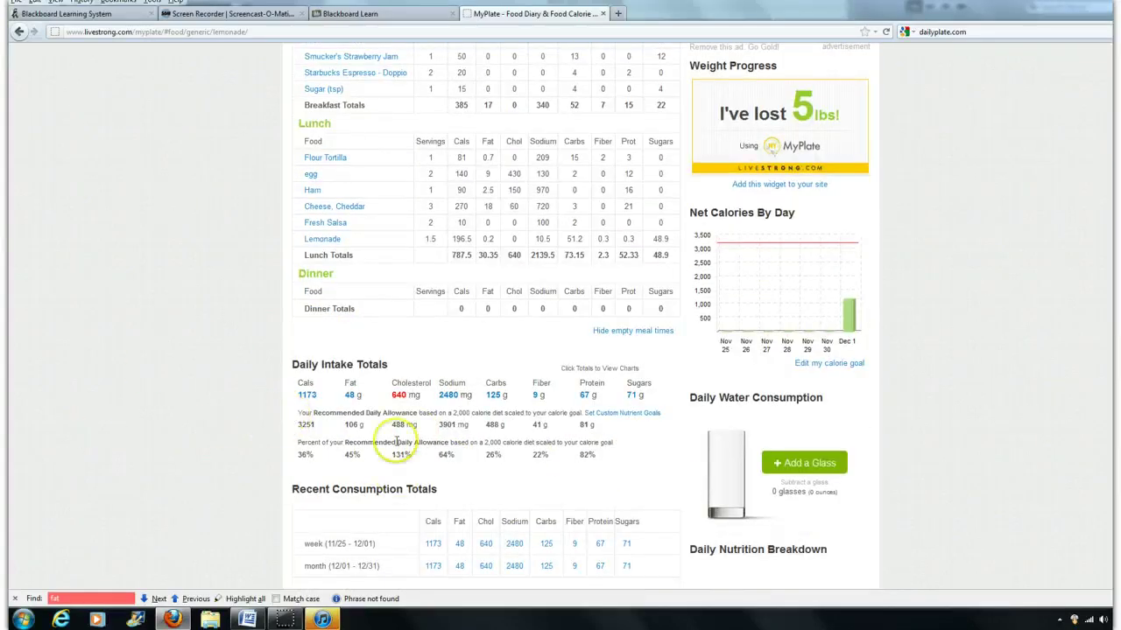
pyautogui.moveTo(366, 423); pyautogui.dragTo(643, 434)
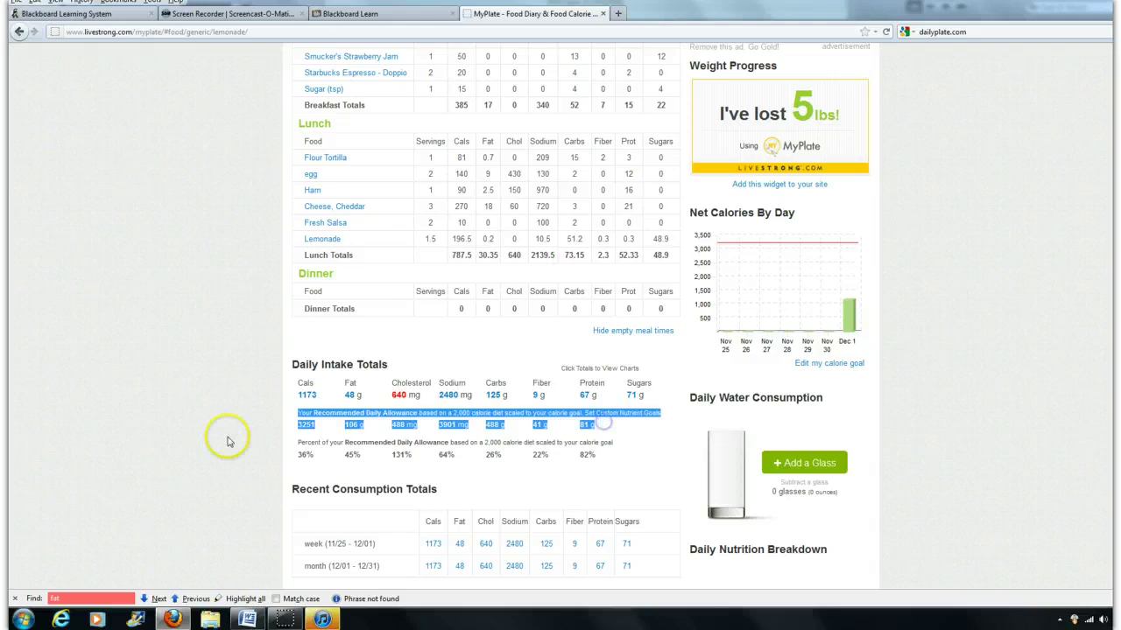
# Examine the calorie and fat values in the Recommended Daily Allowance row
pyautogui.click(309, 425)
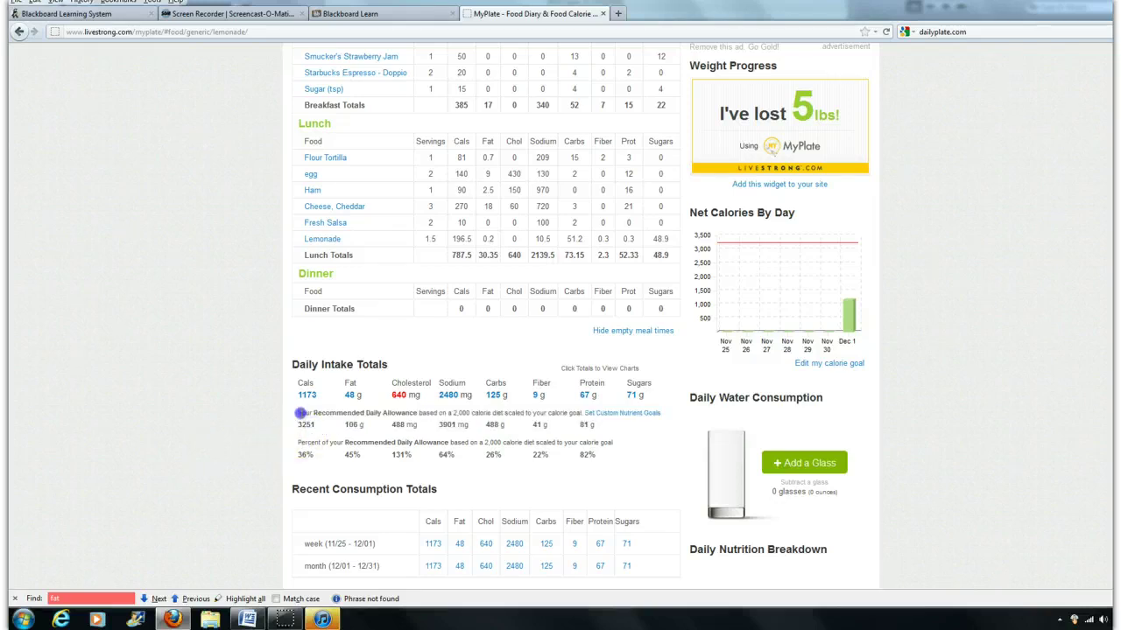
pyautogui.moveTo(301, 413); pyautogui.dragTo(319, 429)
pyautogui.click(320, 429)
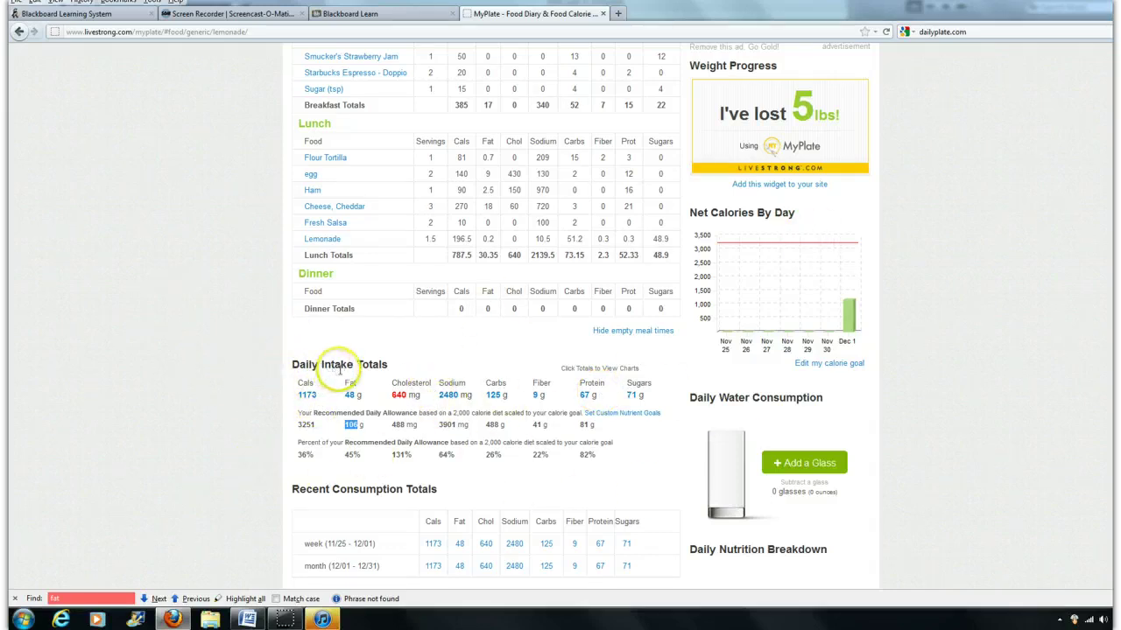
# Set the Export Data date range from 12/01/2011 to 12/01/2011, with the Detailed export type and Excel file format
pyautogui.scroll(-5, 262, 362)
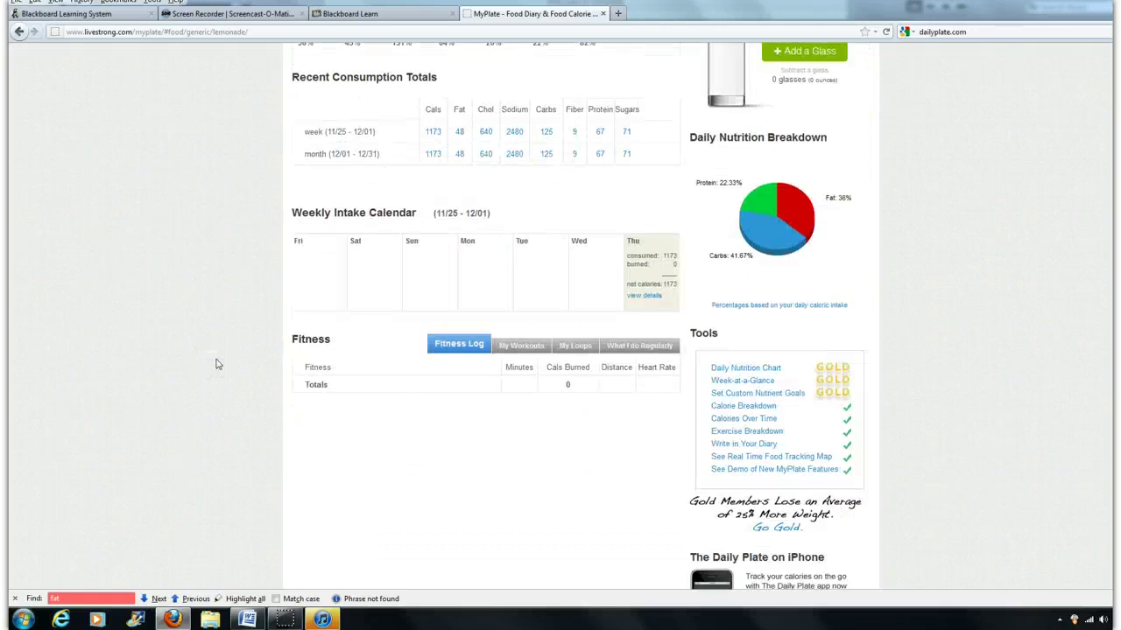
pyautogui.scroll(-6, 218, 364)
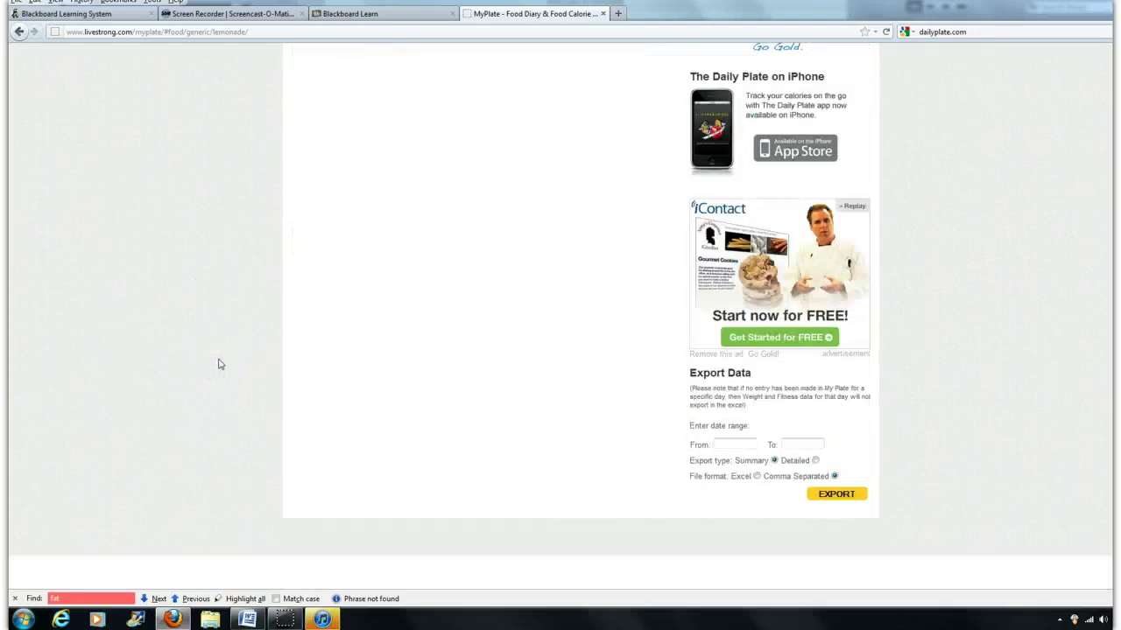
pyautogui.scroll(1, 805, 449)
pyautogui.scroll(-2, 575, 429)
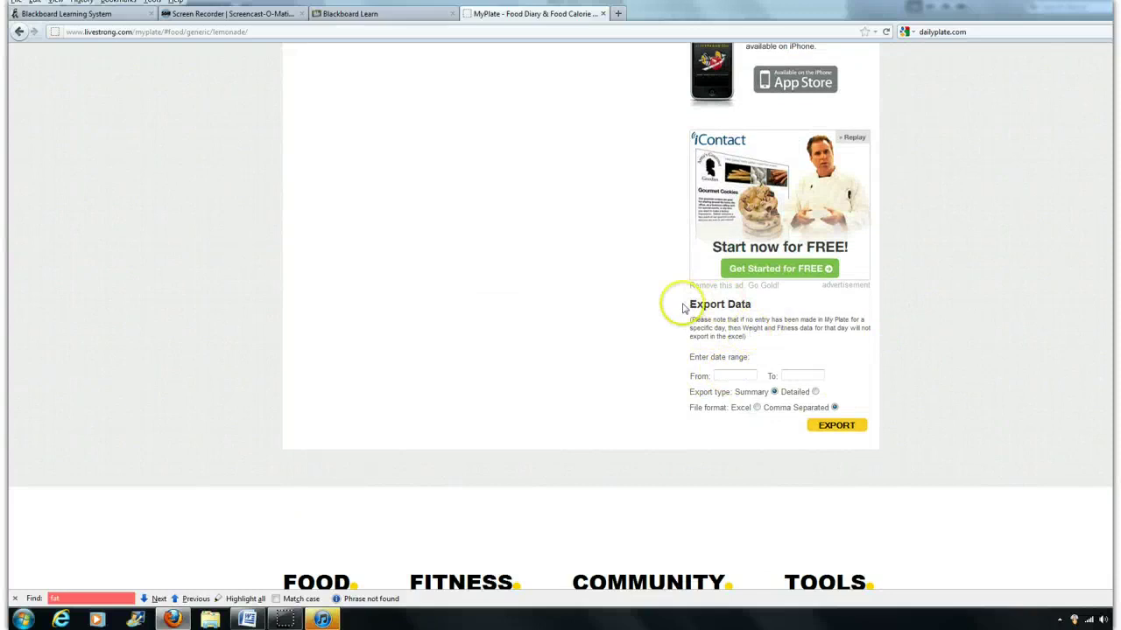
pyautogui.click(729, 374)
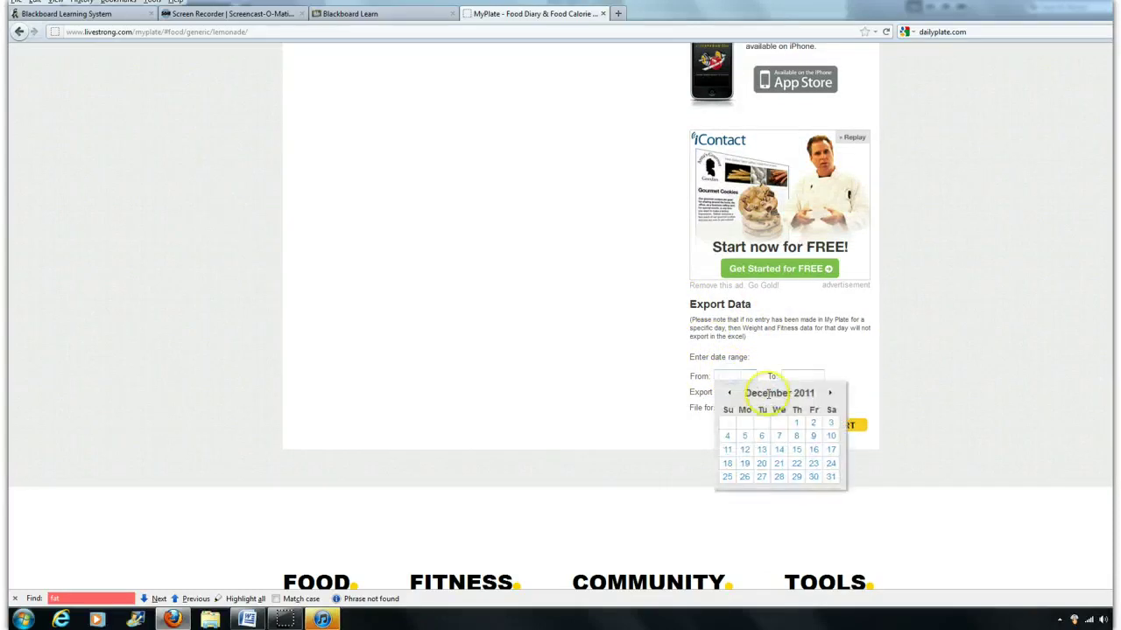
pyautogui.click(795, 425)
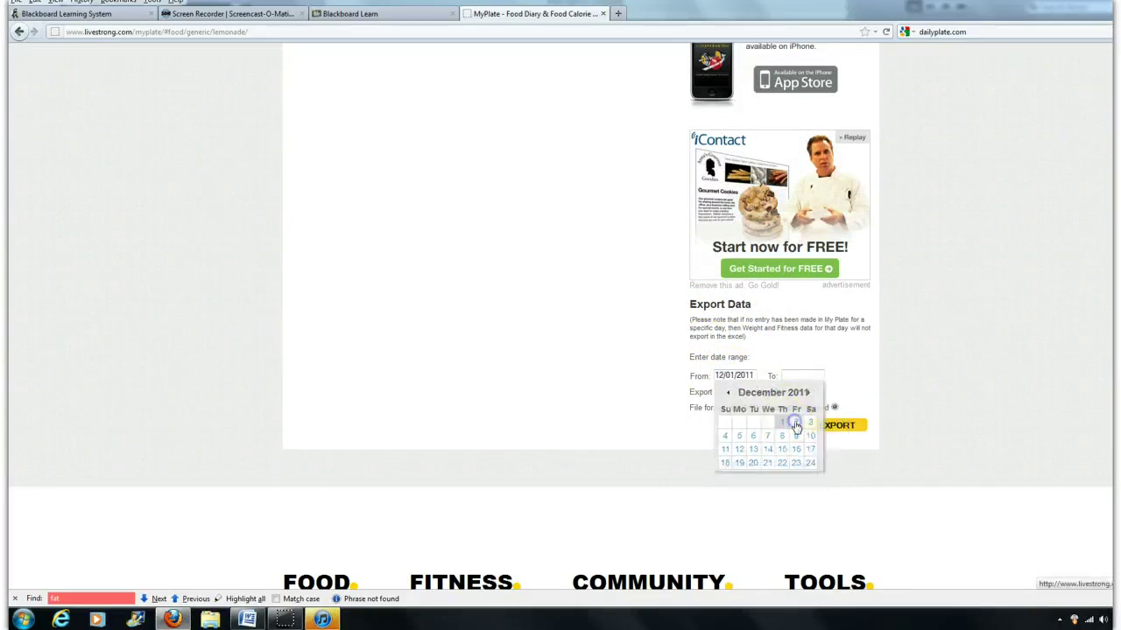
pyautogui.click(790, 372)
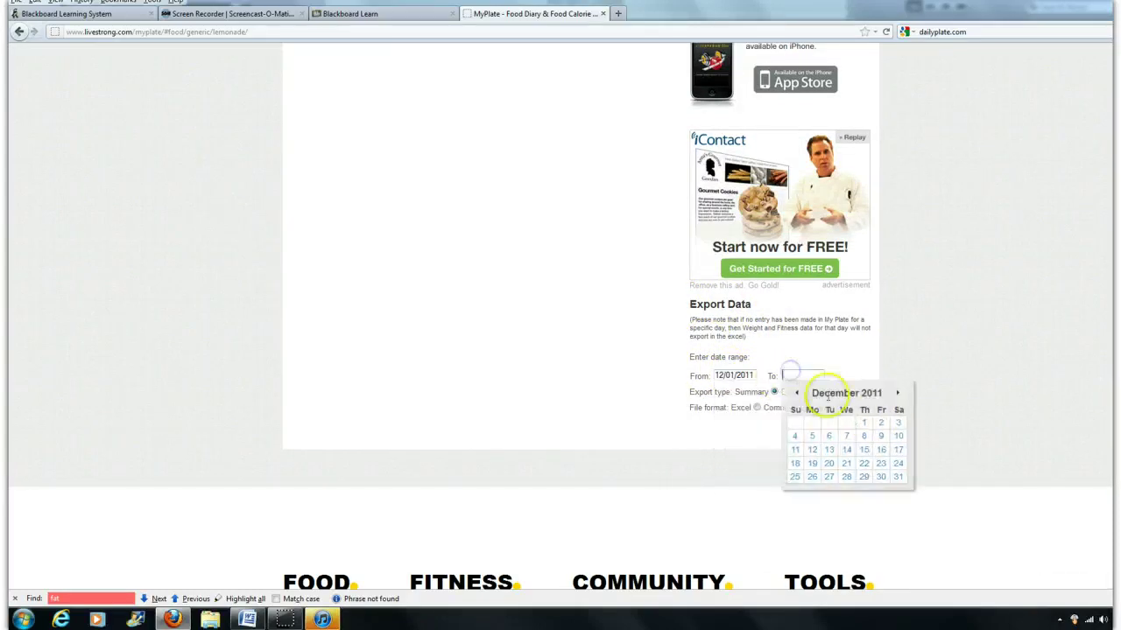
pyautogui.click(863, 422)
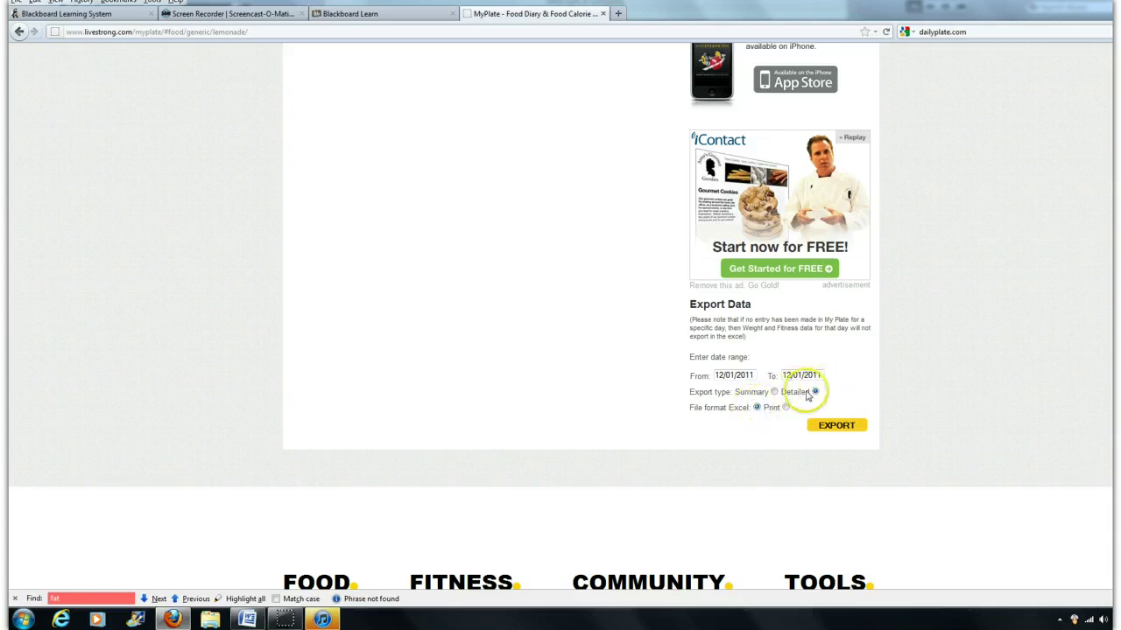
# Export the data, save the file 2011-12-01-detailed.xls, and close the downloads list
pyautogui.click(845, 428)
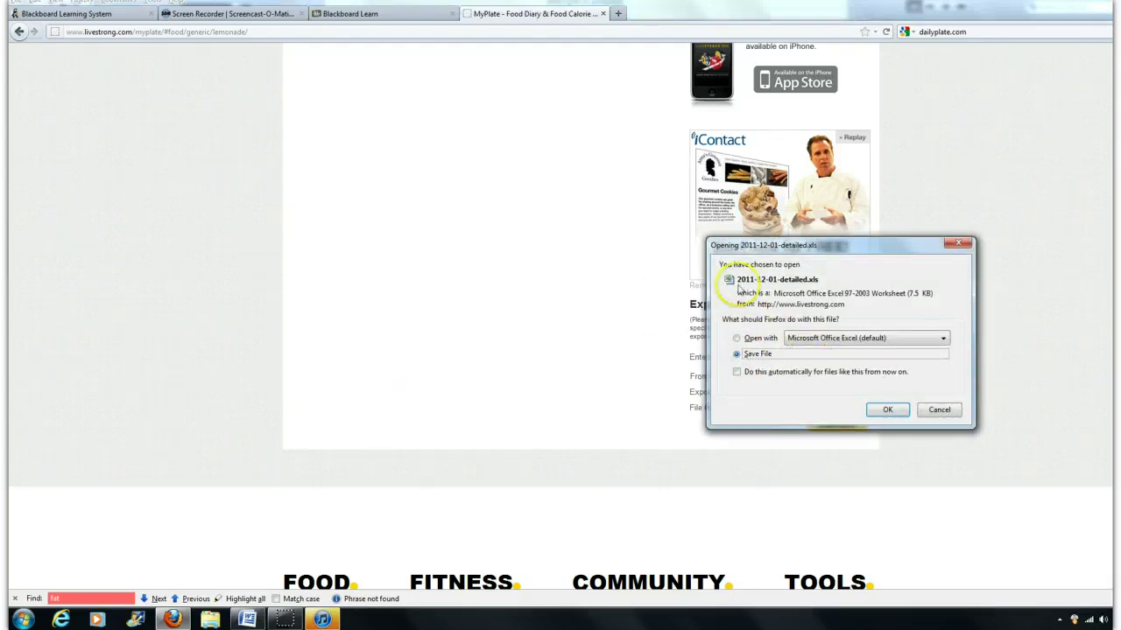
pyautogui.click(884, 409)
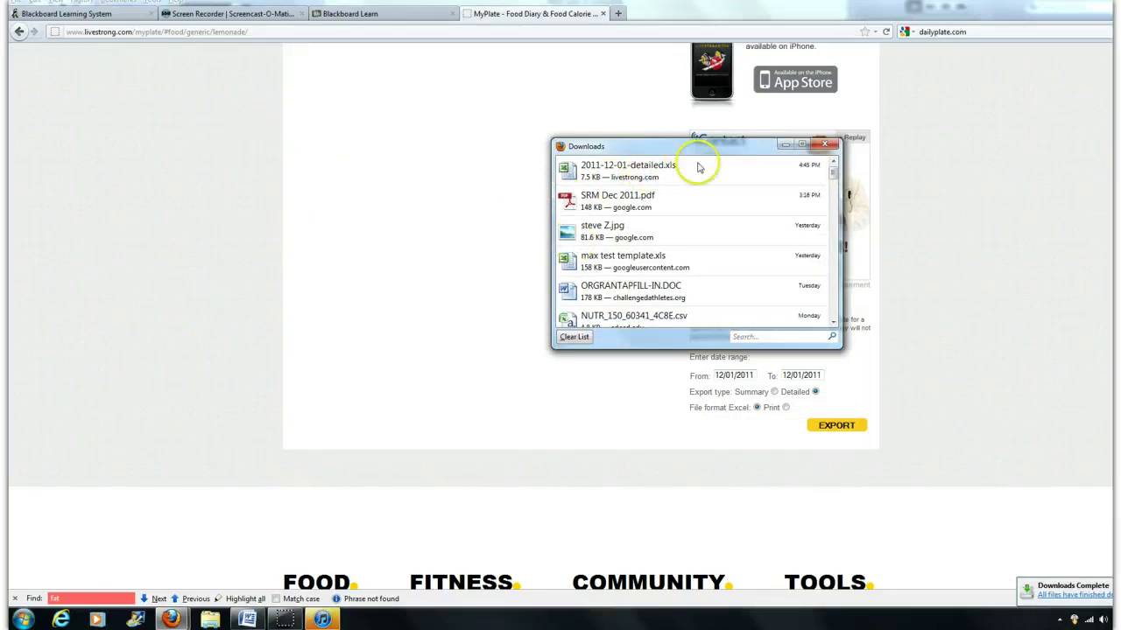
pyautogui.click(824, 145)
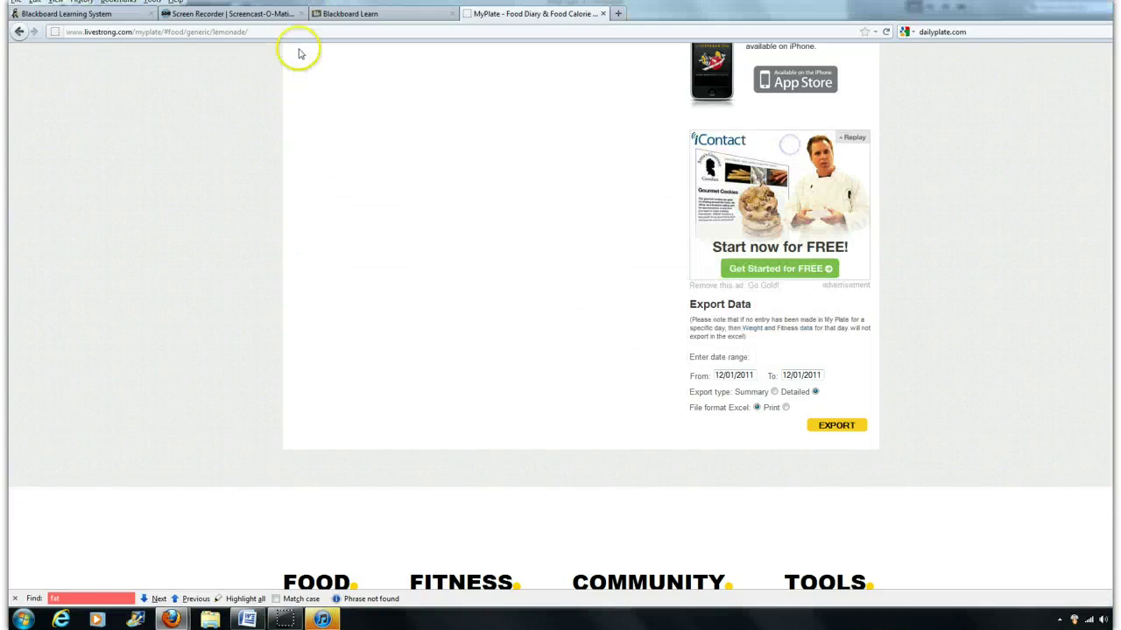
# Switch to the Blackboard course, open its Assignments, and look up the Assignment 8: Diet Recall entry
pyautogui.click(354, 15)
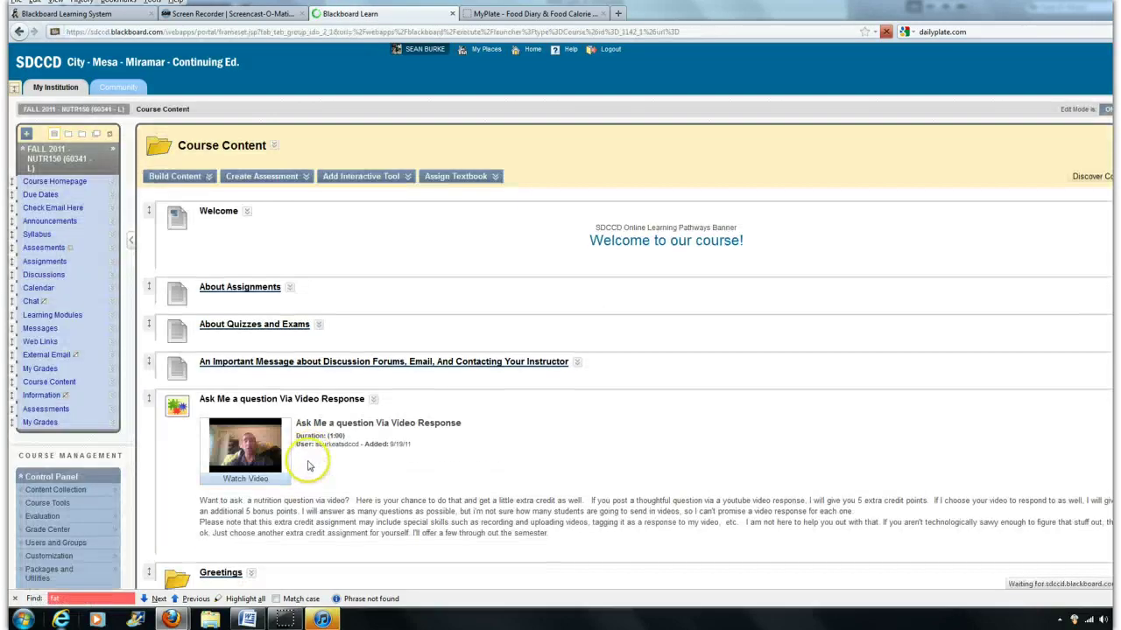
pyautogui.click(45, 262)
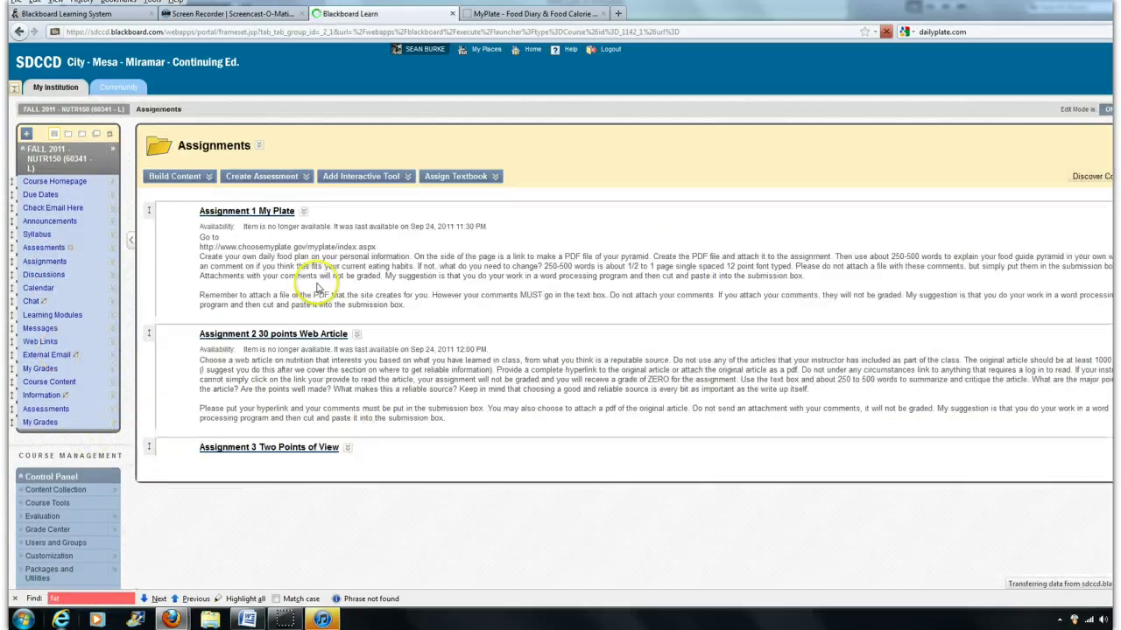
pyautogui.scroll(-5, 534, 348)
pyautogui.scroll(-3, 534, 348)
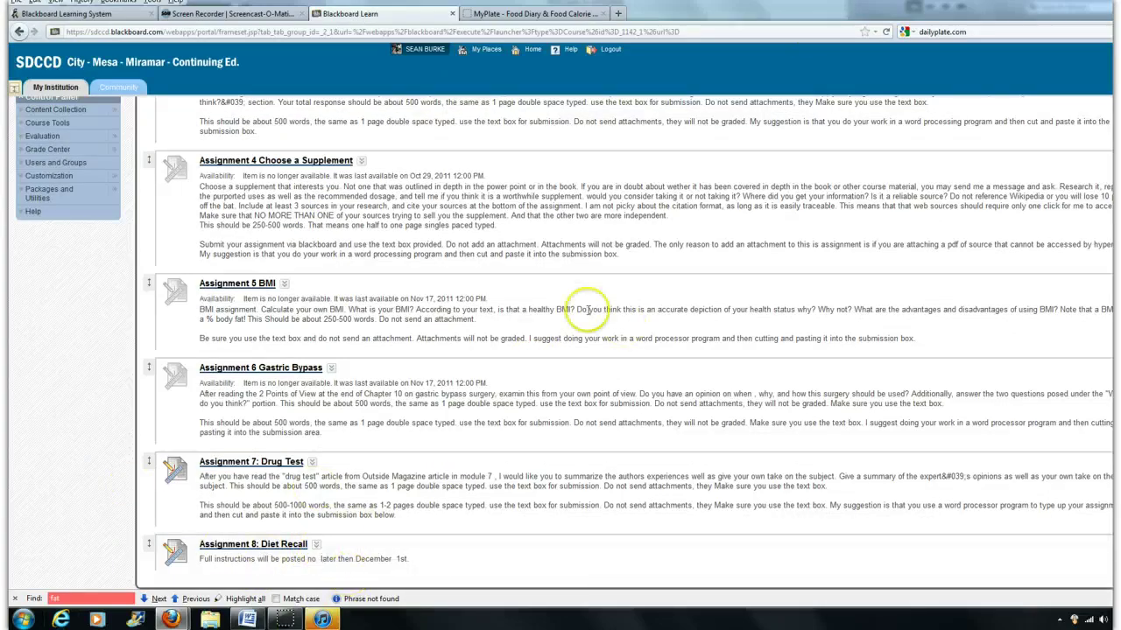
# Return to the MyPlate page and review the Daily Intake Totals with the recommended allowances and percentages
pyautogui.click(542, 15)
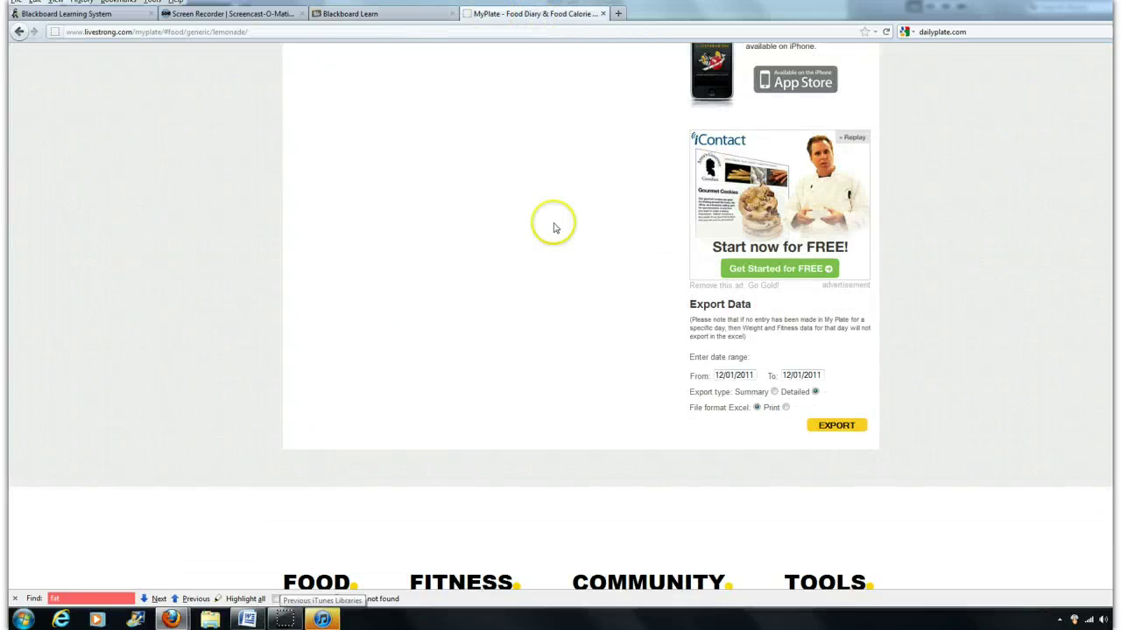
pyautogui.scroll(15, 631, 368)
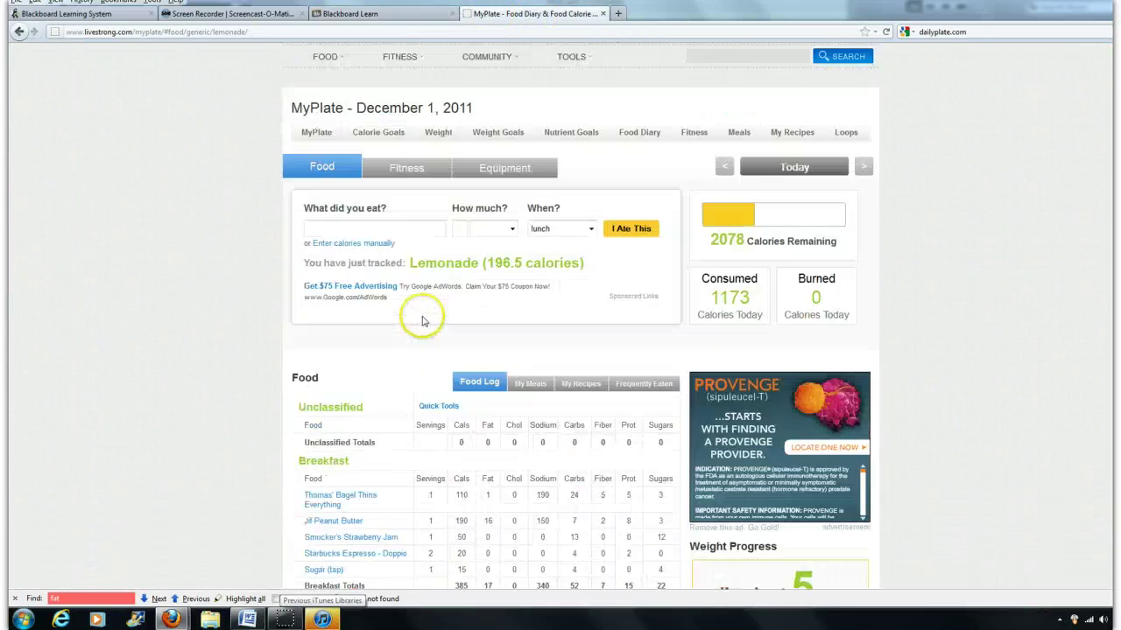
pyautogui.scroll(2, 421, 320)
pyautogui.scroll(-10, 350, 306)
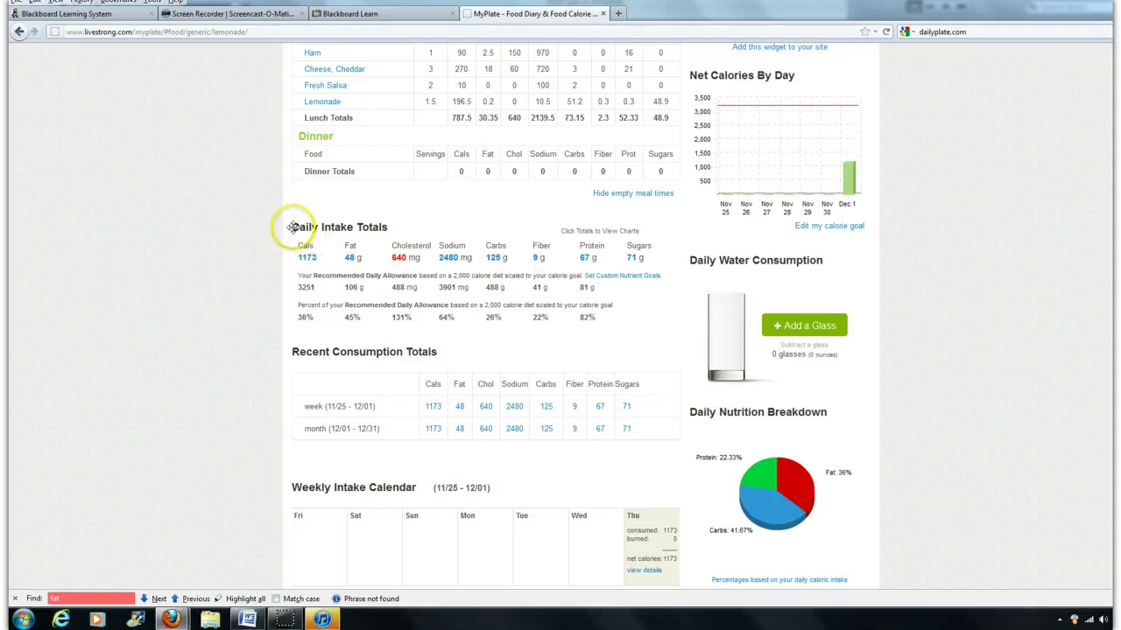
pyautogui.moveTo(615, 295); pyautogui.dragTo(296, 229)
pyautogui.click(334, 218)
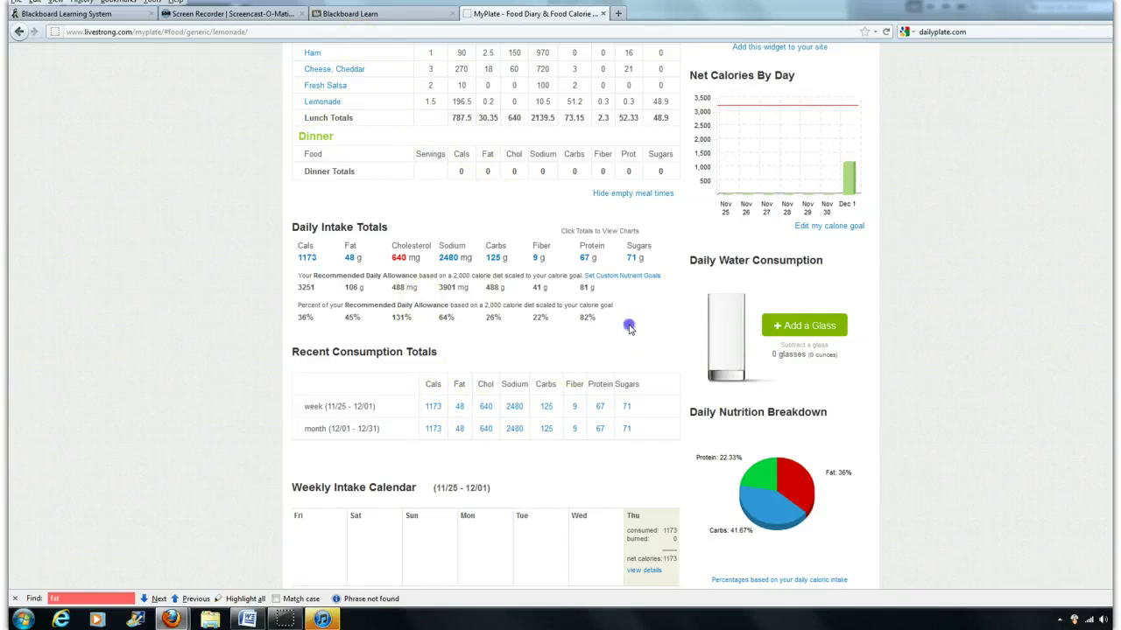
pyautogui.moveTo(628, 323); pyautogui.dragTo(270, 224)
pyautogui.click(248, 280)
pyautogui.scroll(15, 245, 283)
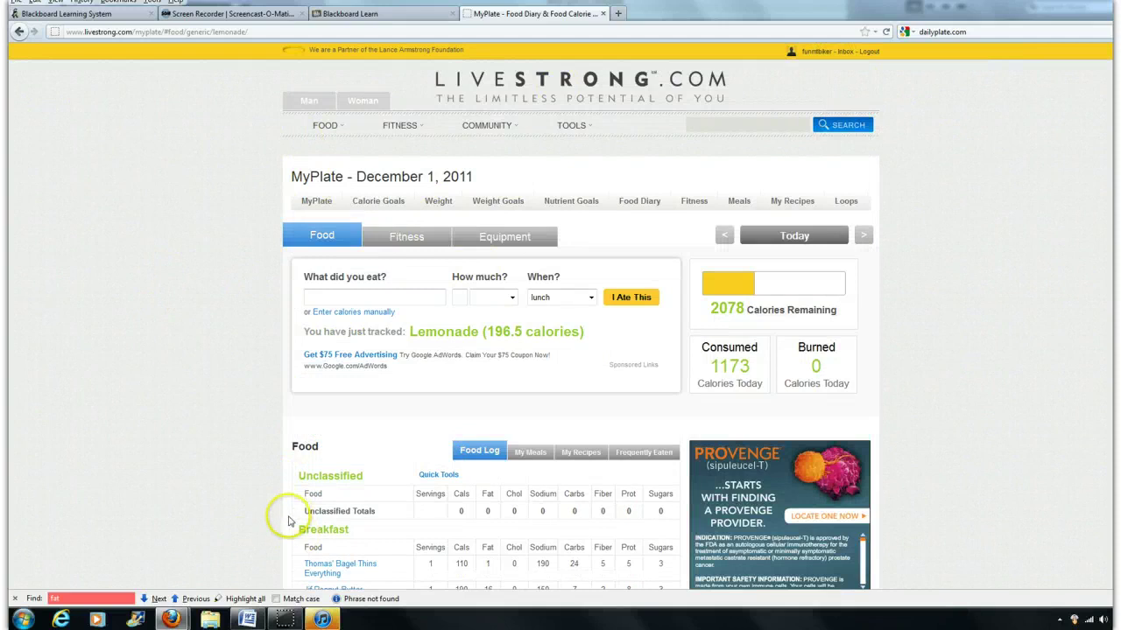
pyautogui.moveTo(343, 126)
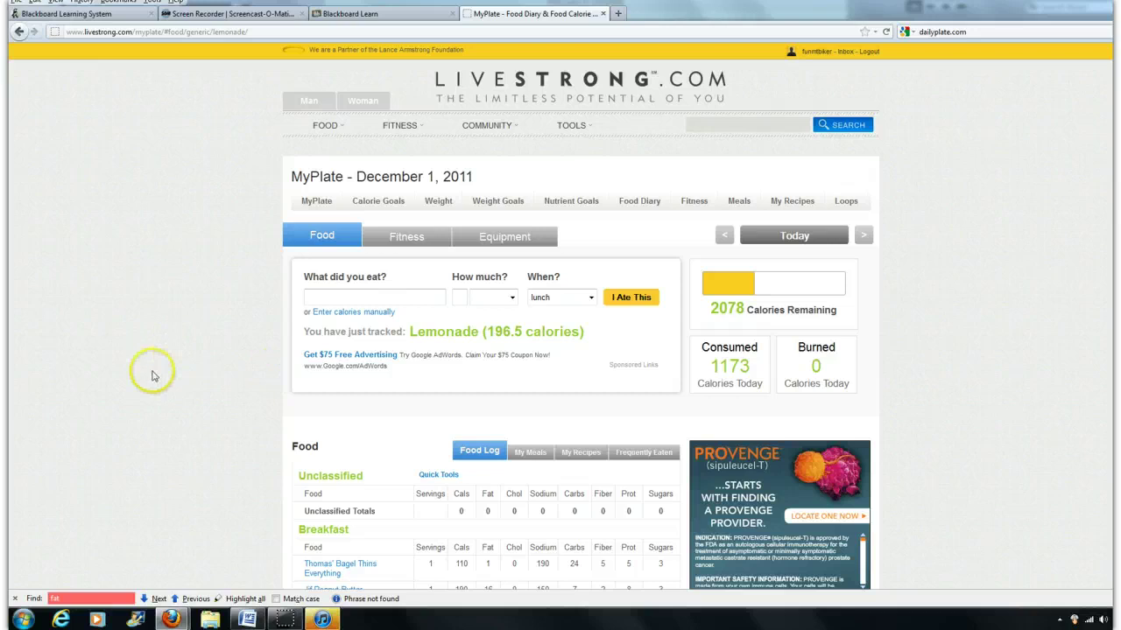
pyautogui.scroll(-3, 187, 475)
pyautogui.scroll(3, 184, 480)
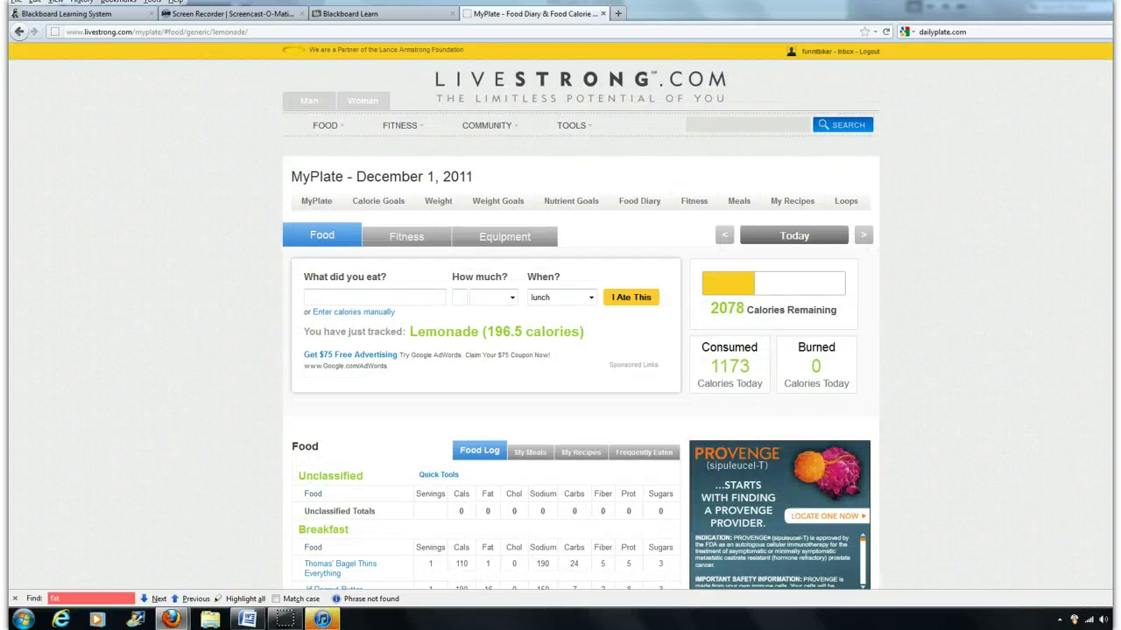